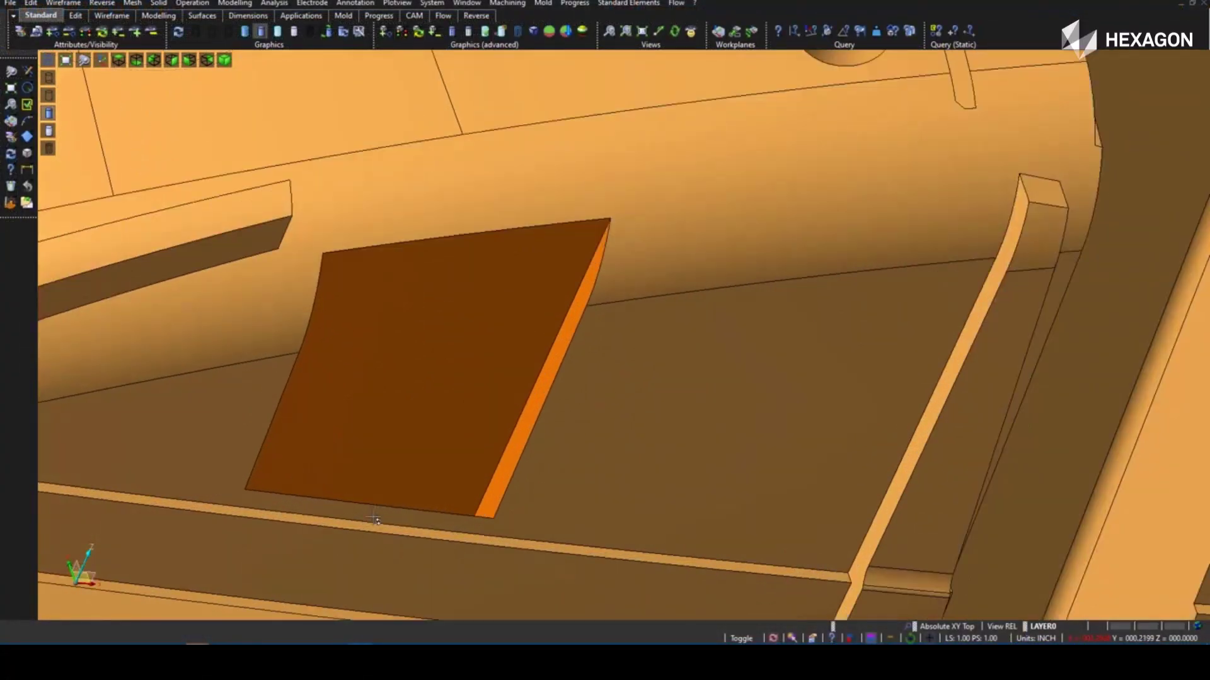
Step: Select the faces of the cross-shaped pocket in the mold as the electrode faces
scroll(359, 546, down, 6)
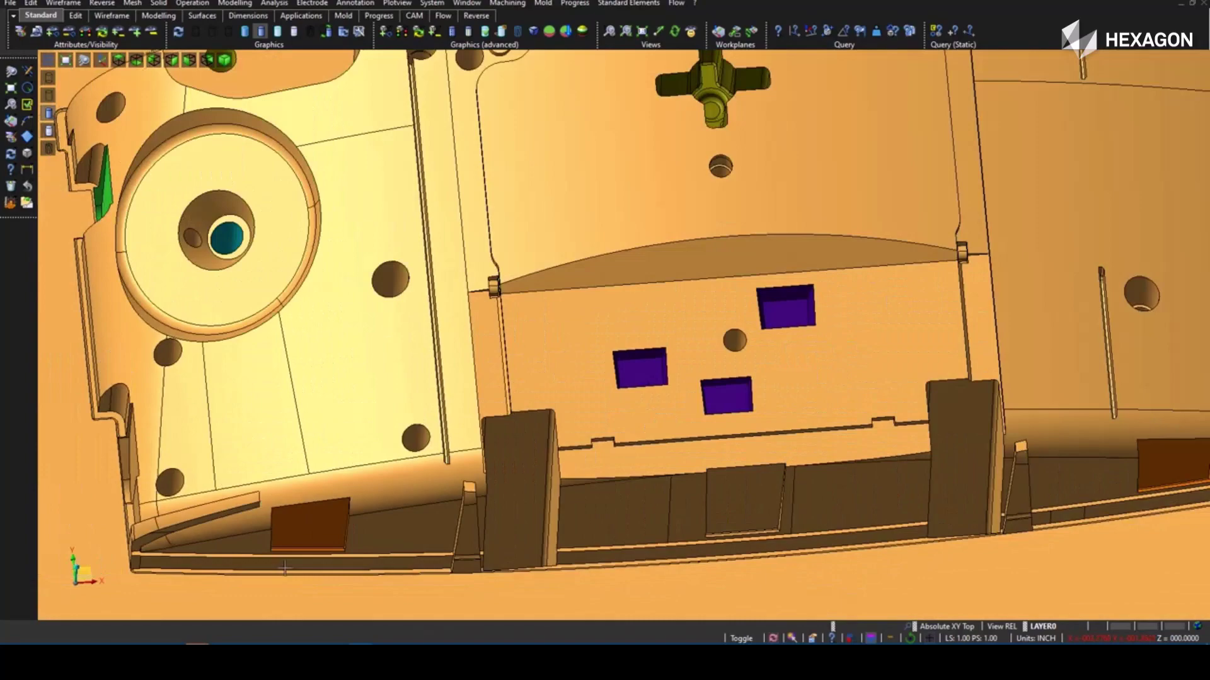
scroll(820, 343, up, 5)
mouse_move(673, 384)
middle_down()
mouse_move(710, 389)
mouse_move(662, 386)
middle_up()
scroll(663, 386, down, 8)
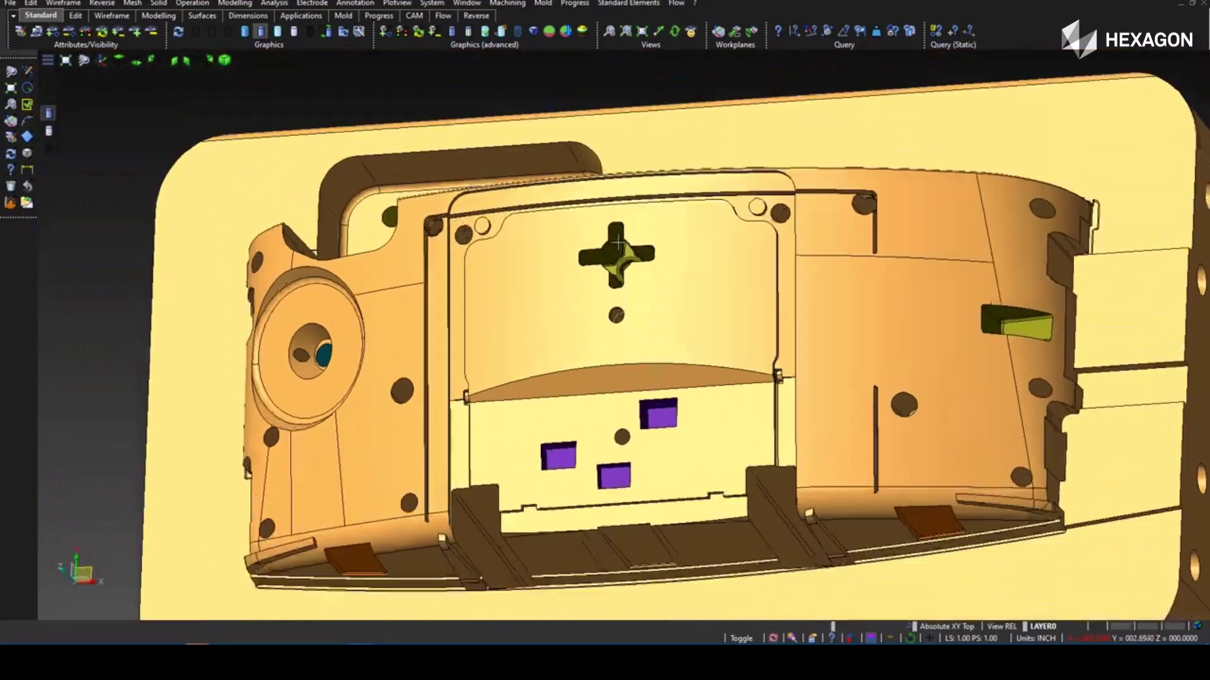
scroll(618, 246, up, 7)
middle_drag(623, 275, 647, 293)
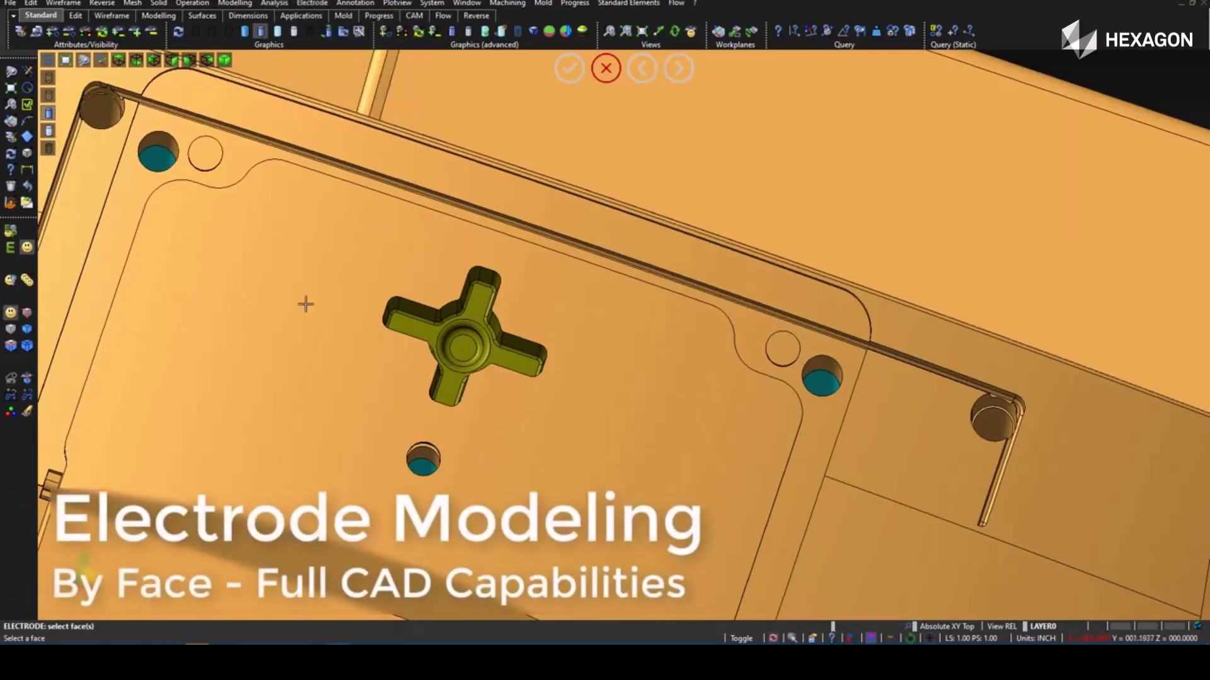
drag(362, 248, 560, 417)
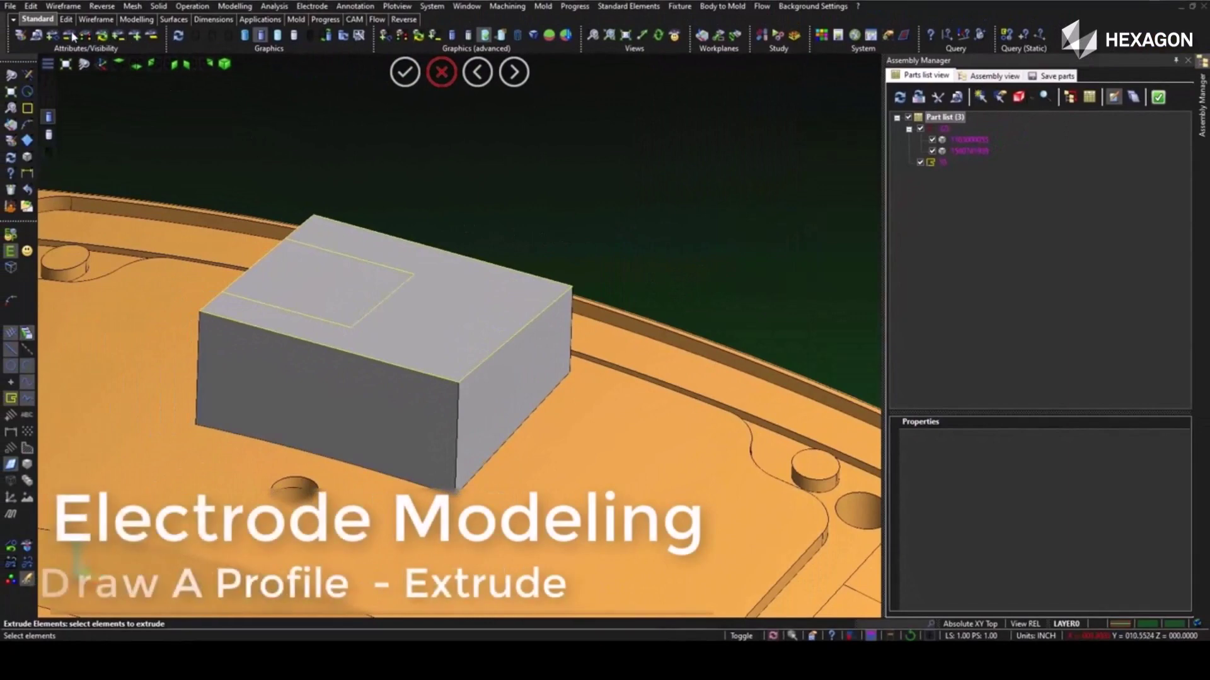
Step: Hide the large block and extrude the small inner rectangle by entity up to the green reference surfaces
click(69, 35)
click(447, 304)
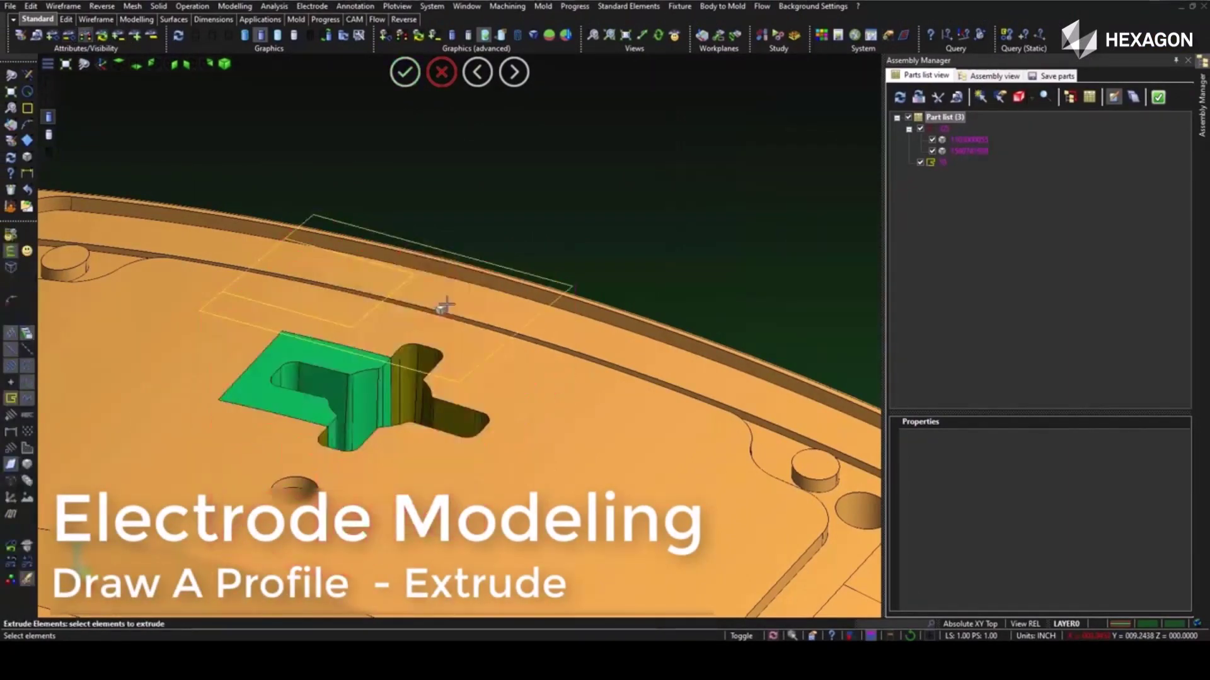
right_click(421, 101)
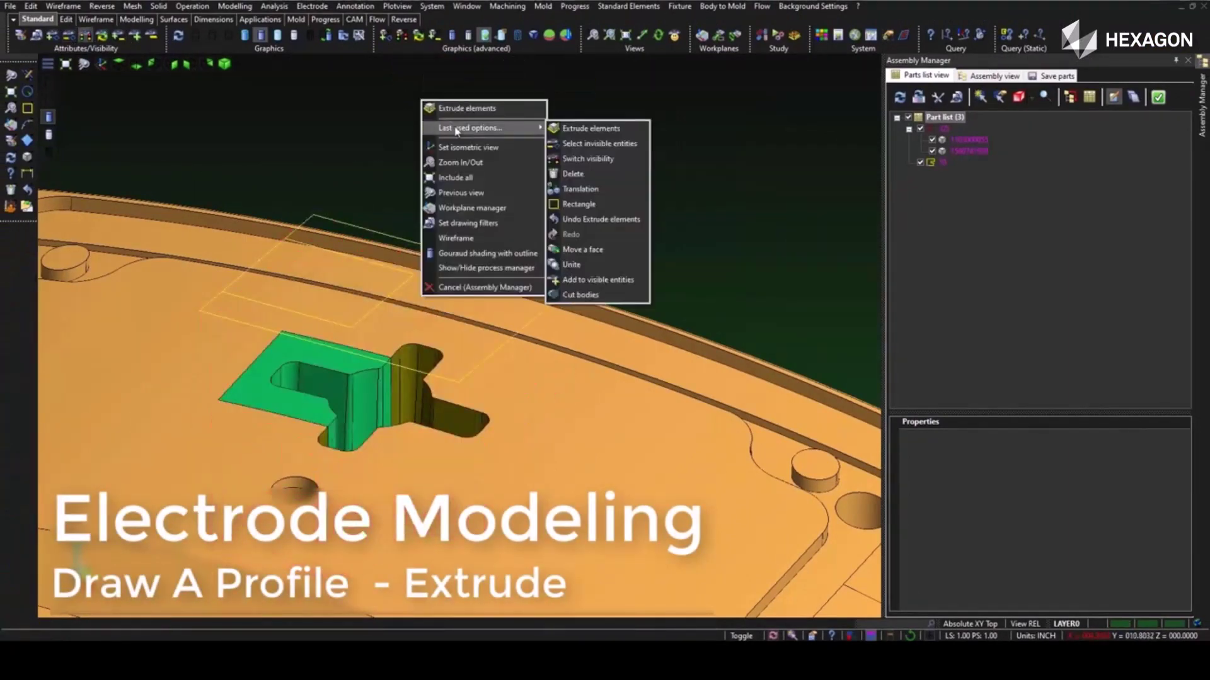
click(461, 108)
click(406, 275)
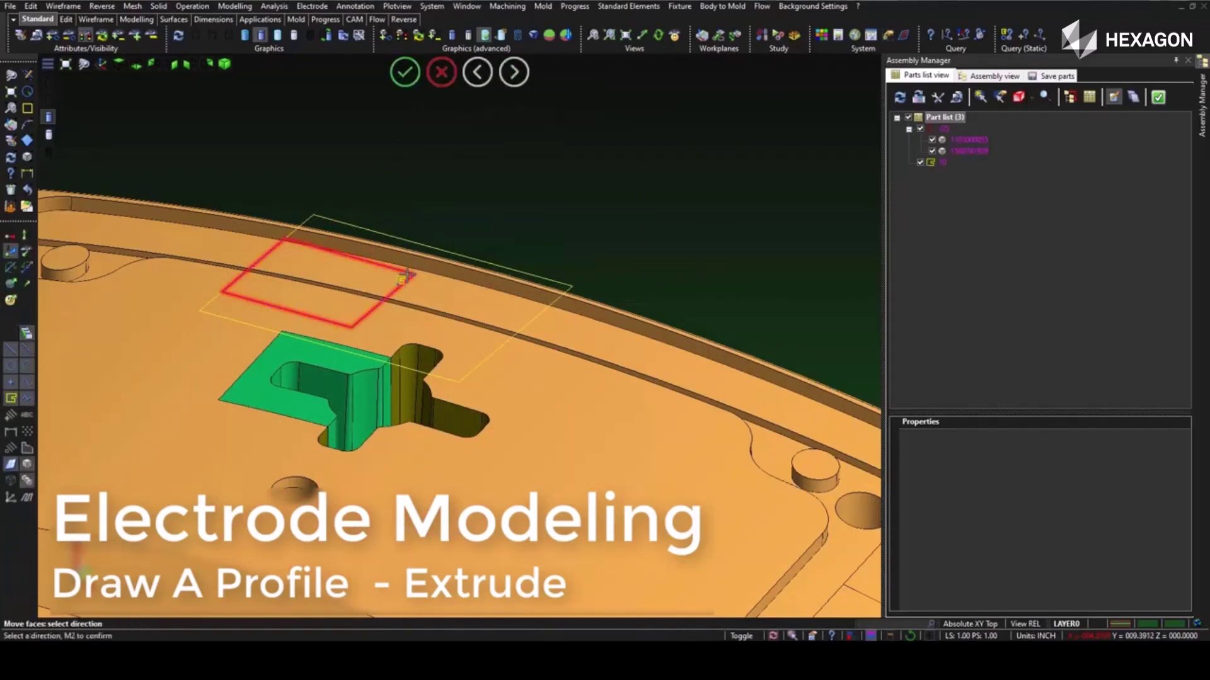
right_click(406, 275)
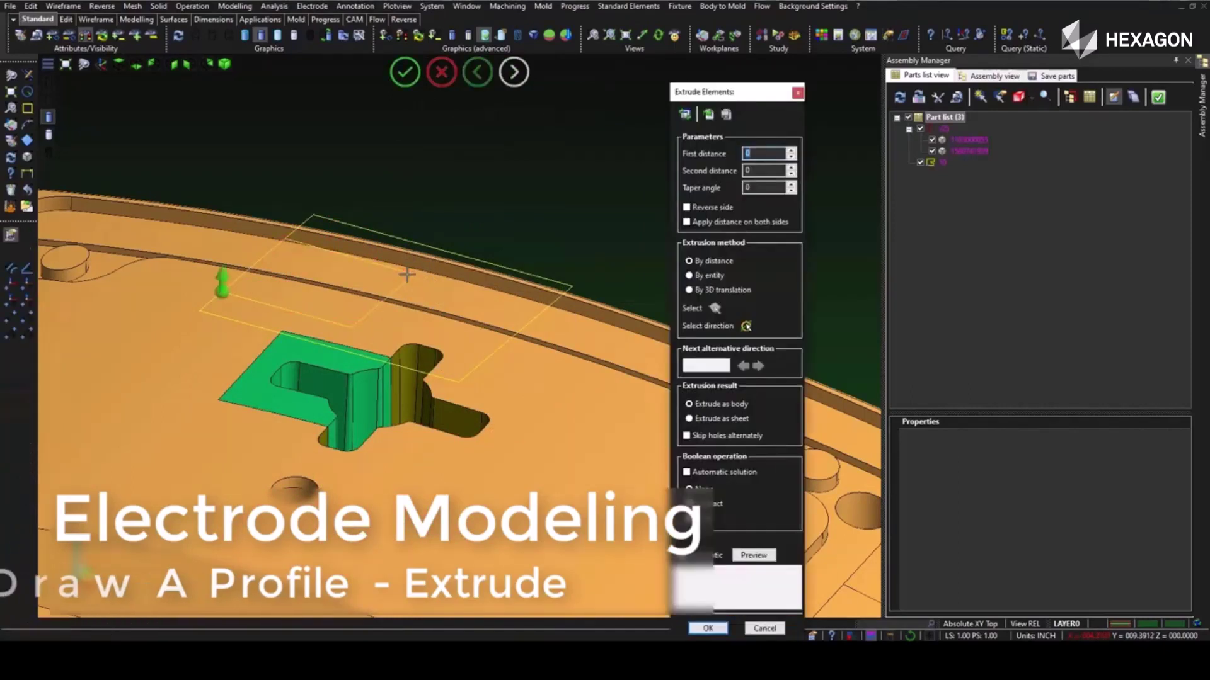
click(713, 277)
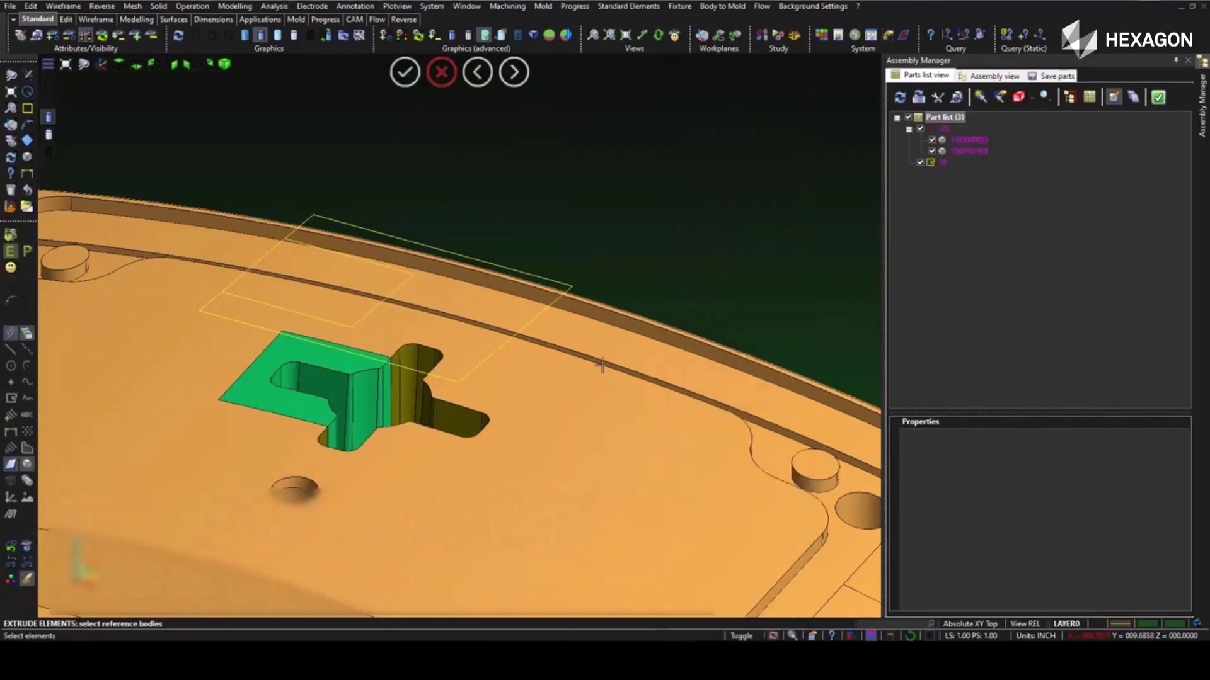
click(350, 397)
middle_click(349, 397)
middle_click(577, 198)
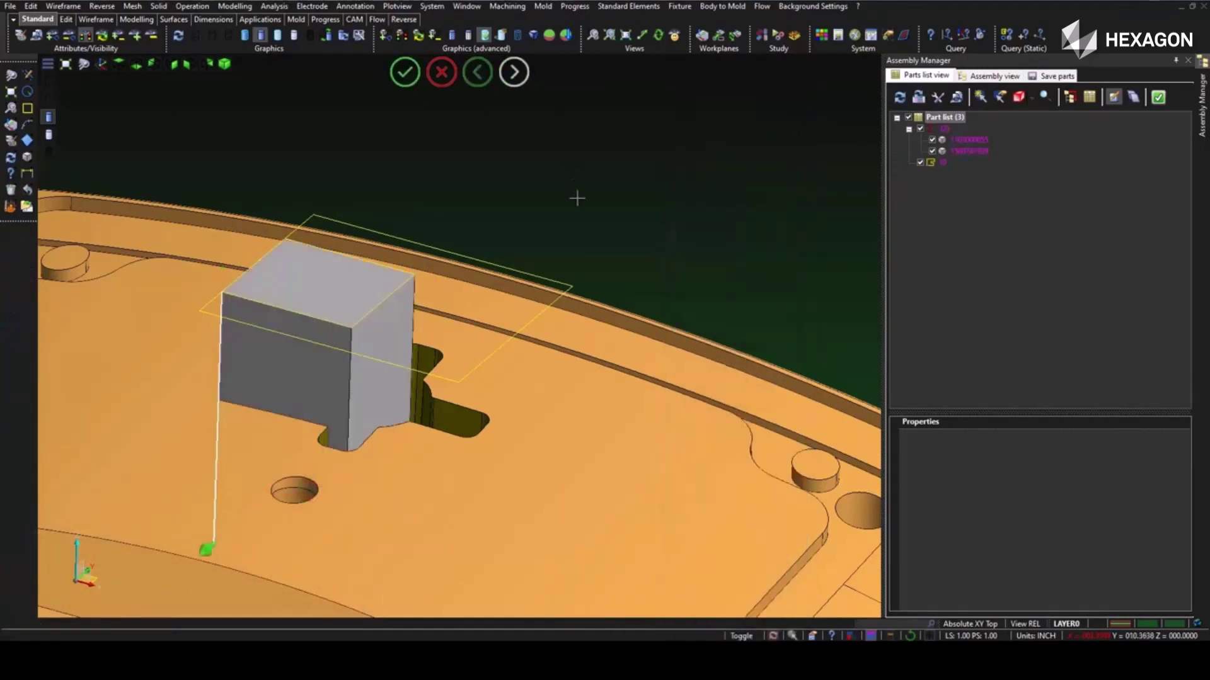
click(441, 71)
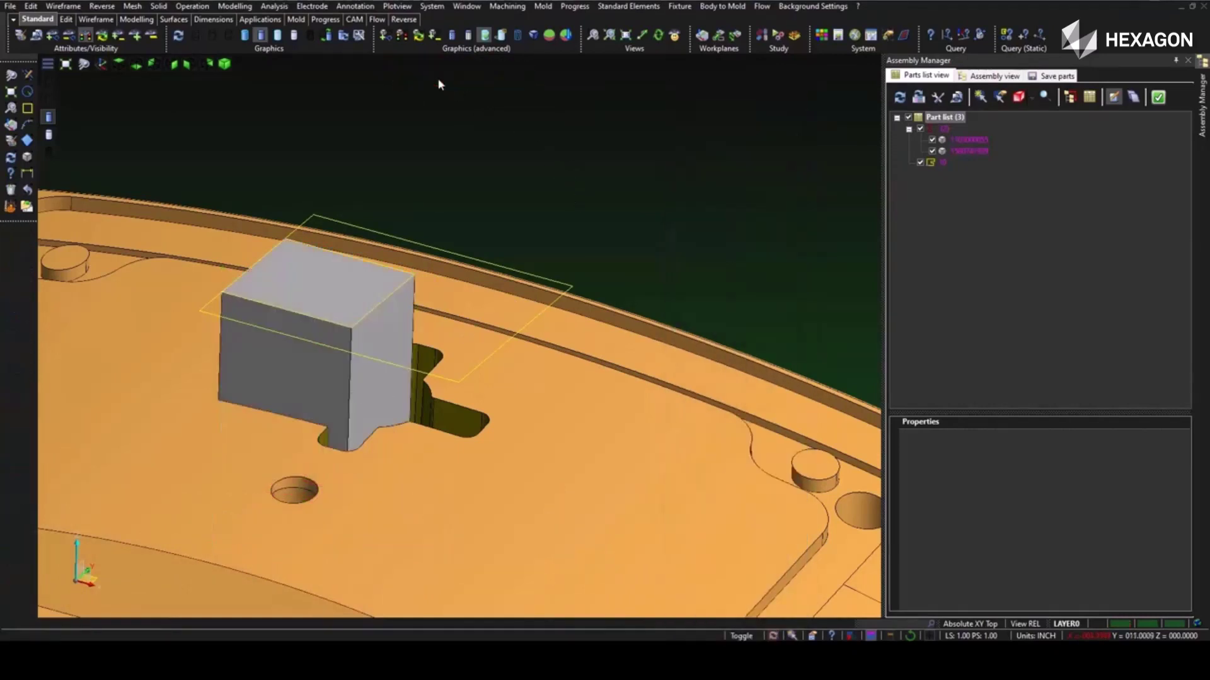
Step: Isolate the small extruded block and examine its side and underside
click(49, 39)
click(297, 270)
middle_click(310, 271)
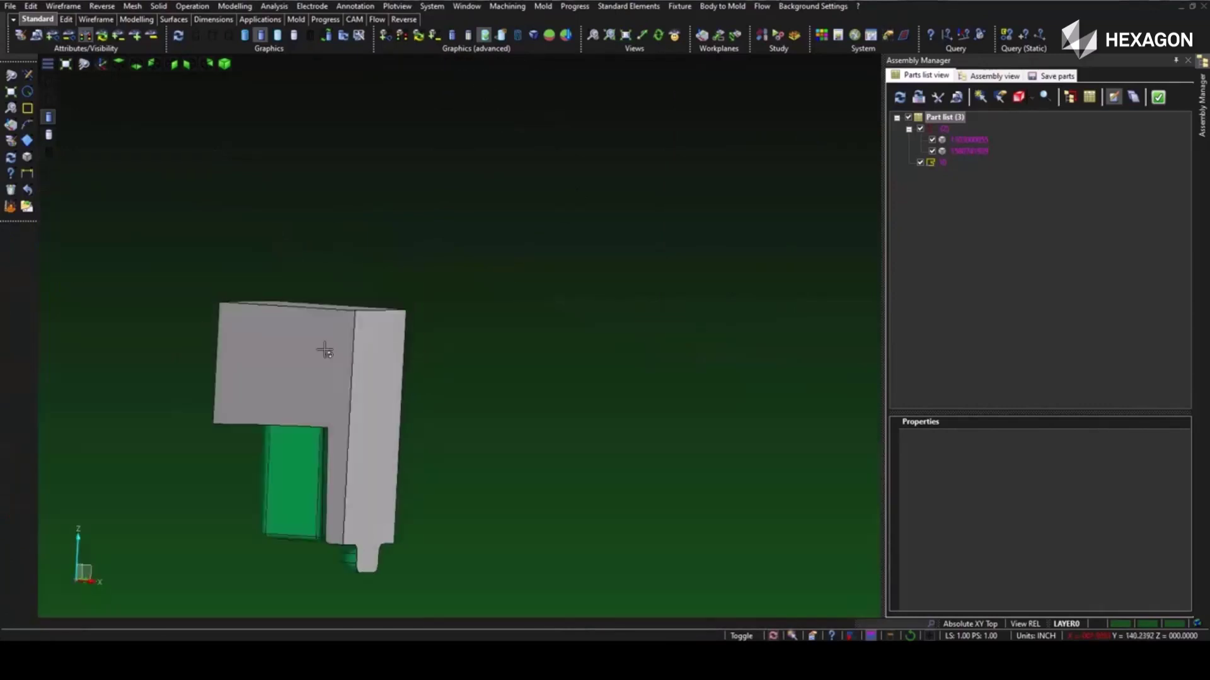
middle_drag(324, 351, 287, 383)
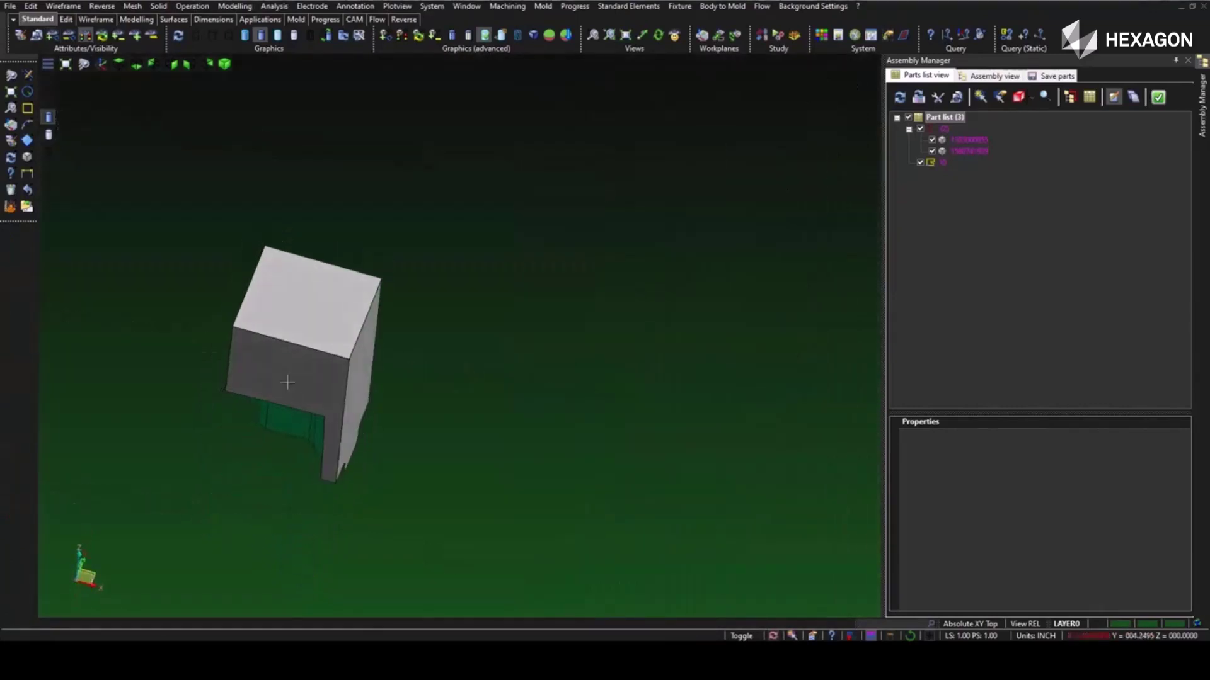
Step: Switch the visibility back and keep only the large and small electrode blocks displayed
click(86, 37)
click(53, 37)
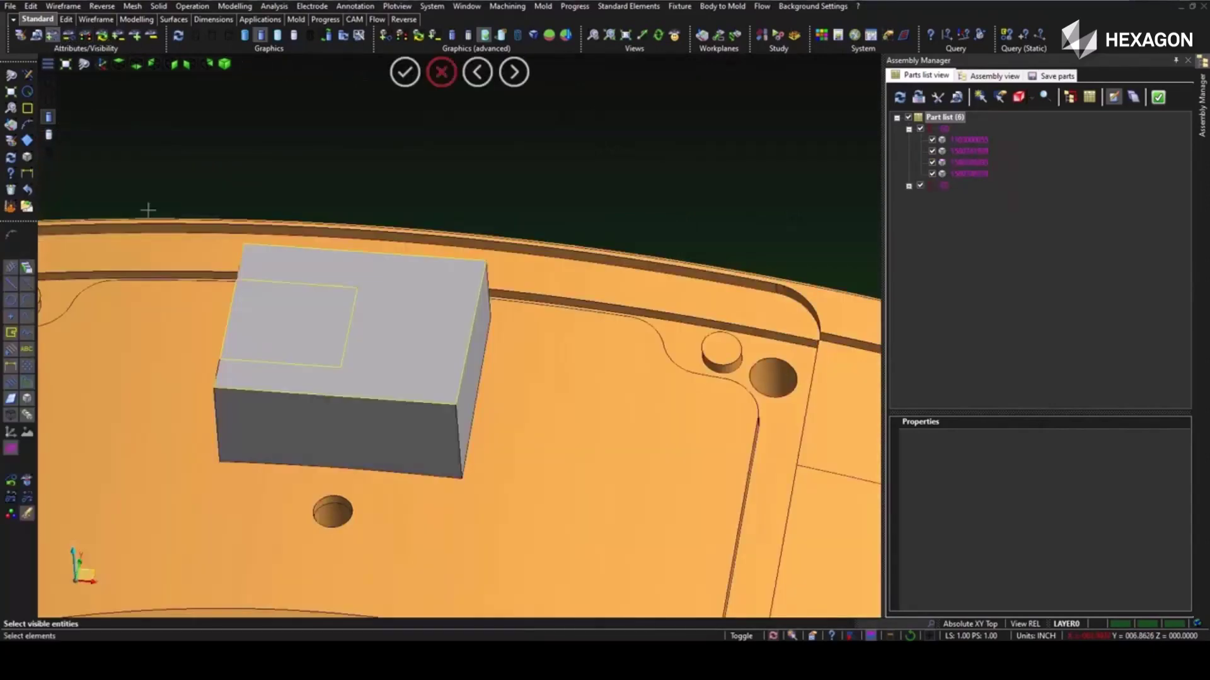
click(307, 332)
click(406, 357)
right_click(407, 356)
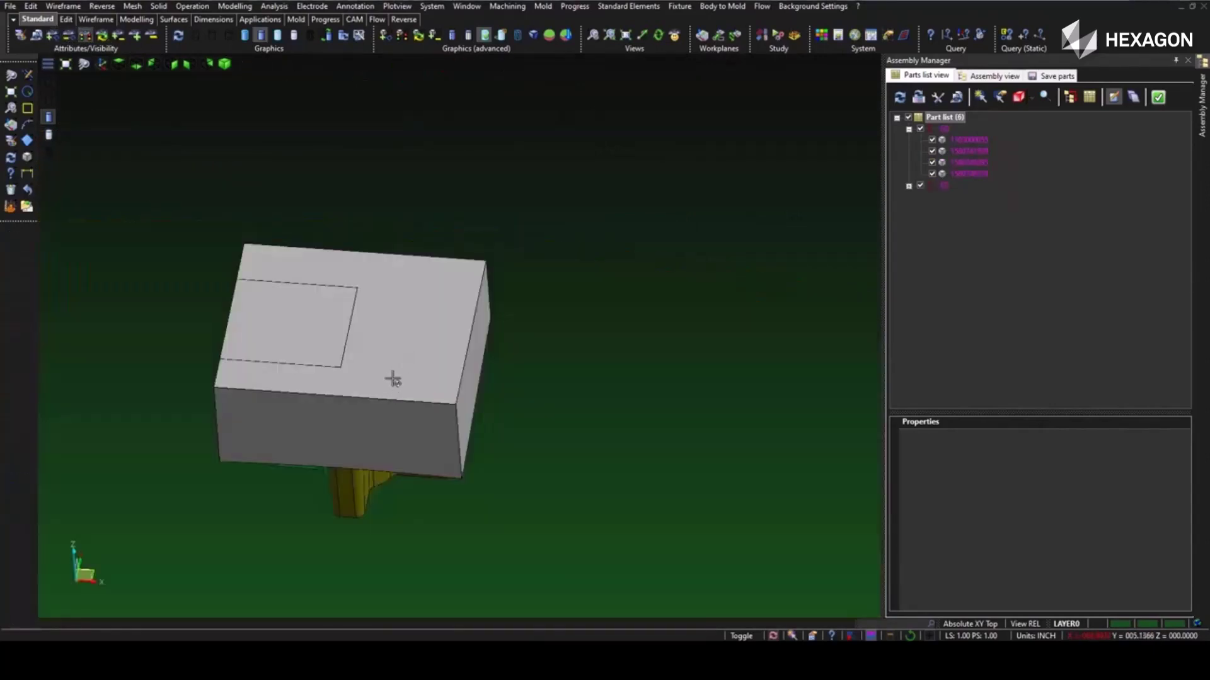
Step: Unite the small green-faced block with the large electrode block as the target body
middle_drag(391, 378, 391, 270)
scroll(391, 270, down, 3)
scroll(345, 469, up, 3)
scroll(345, 469, up, 1)
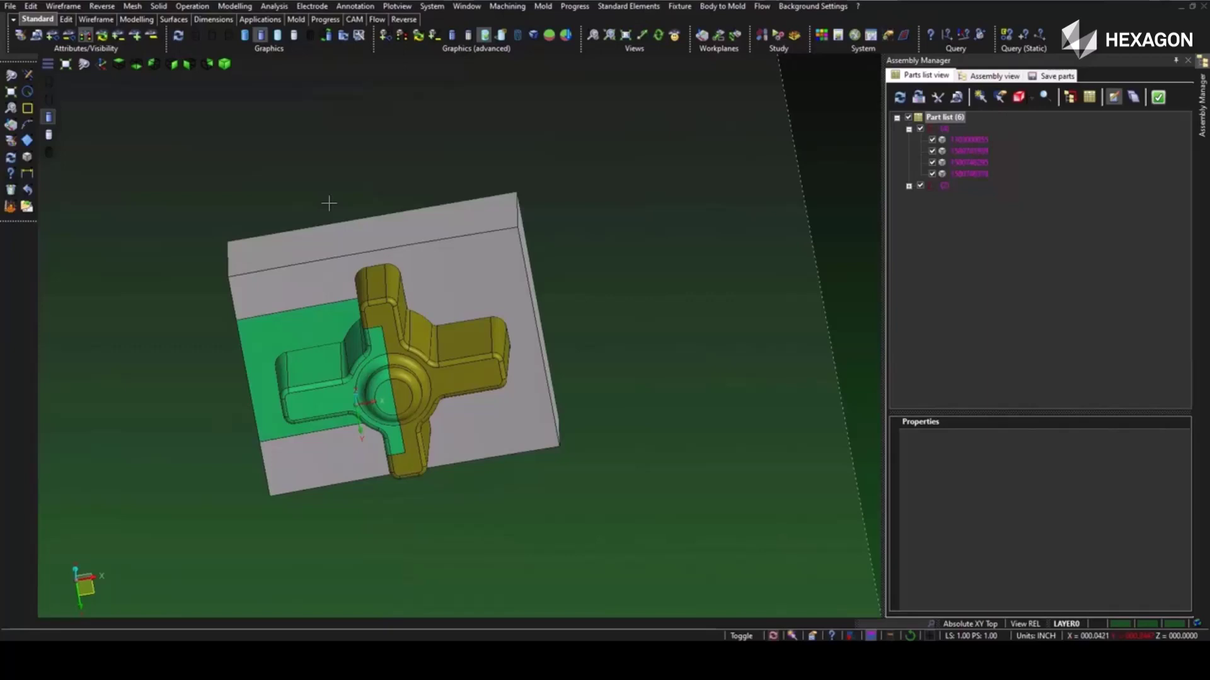
click(232, 14)
click(222, 218)
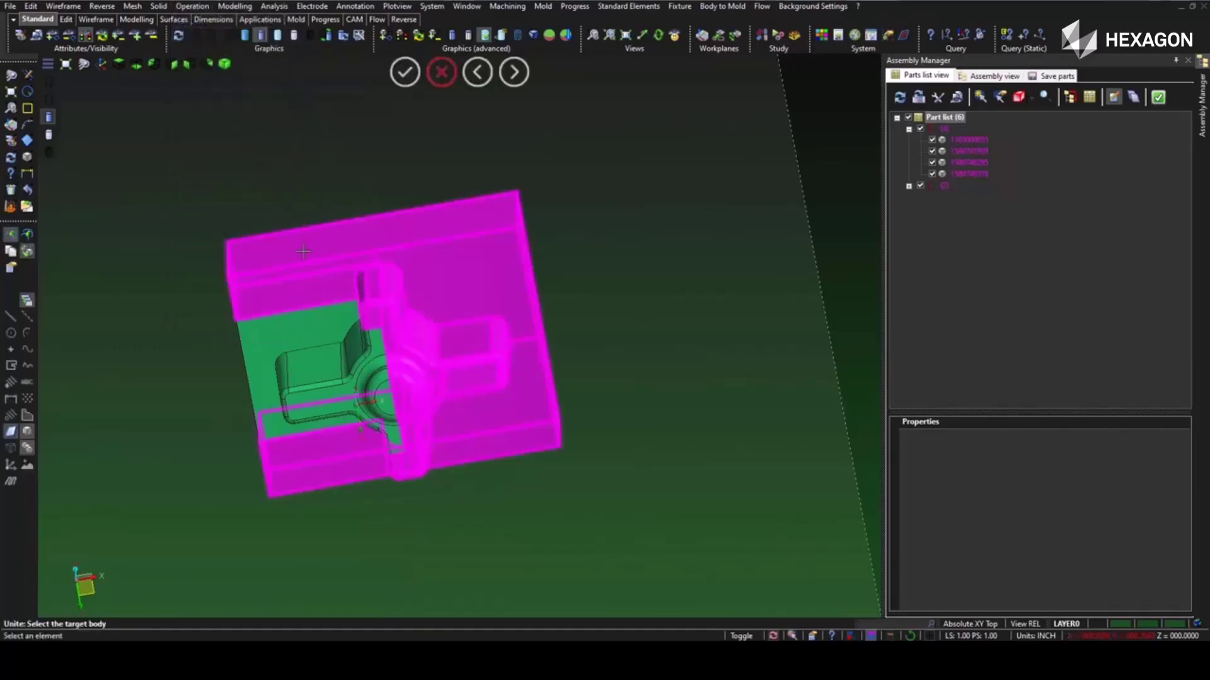
click(303, 271)
click(310, 357)
right_click(310, 357)
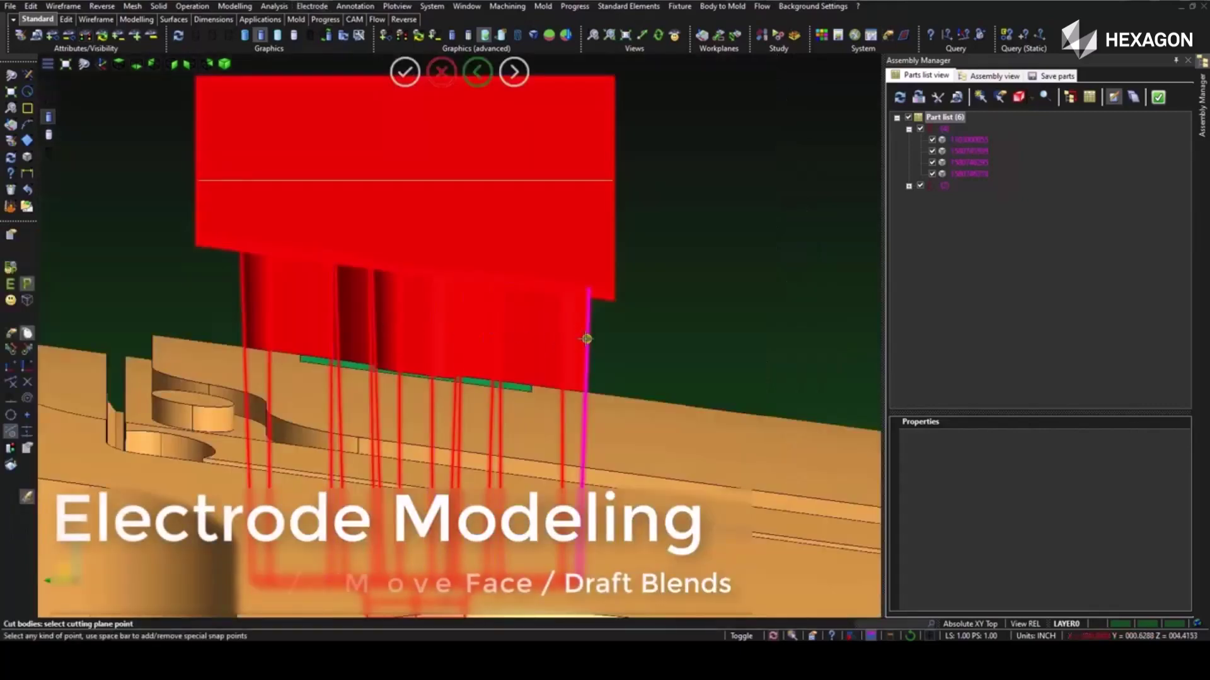
Step: Cut the electrode body horizontally between the block and the mold surface, and delete the upper block portion
click(642, 327)
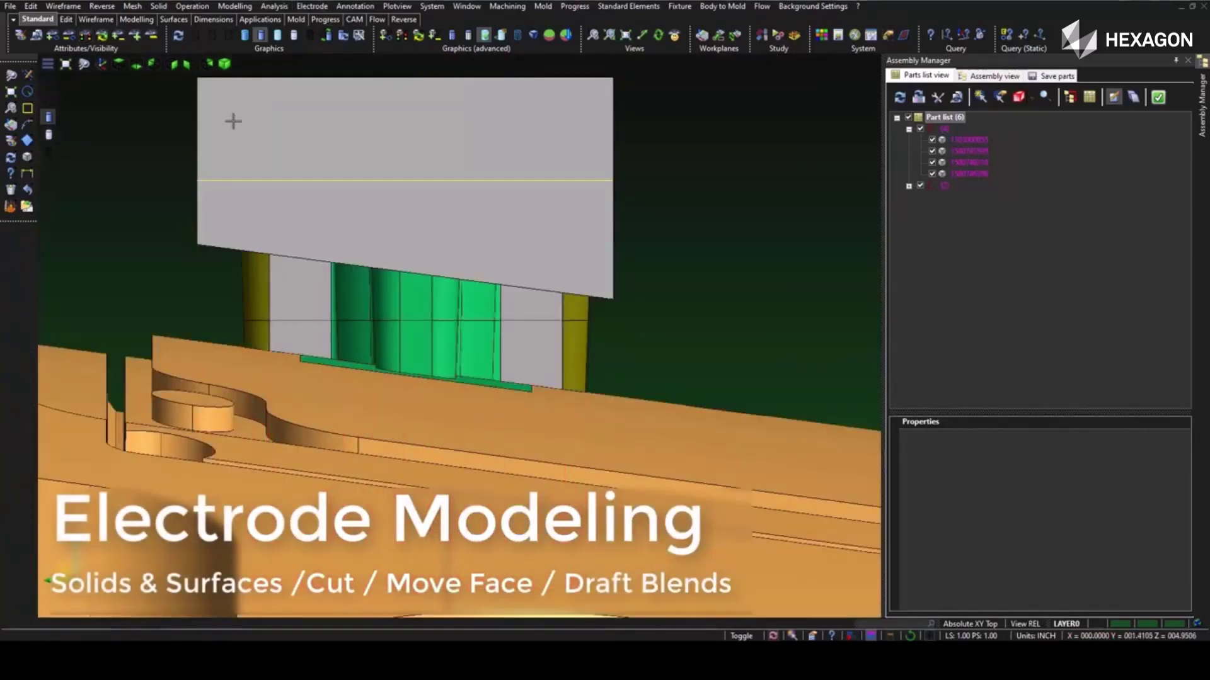
click(11, 190)
click(337, 154)
right_click(350, 162)
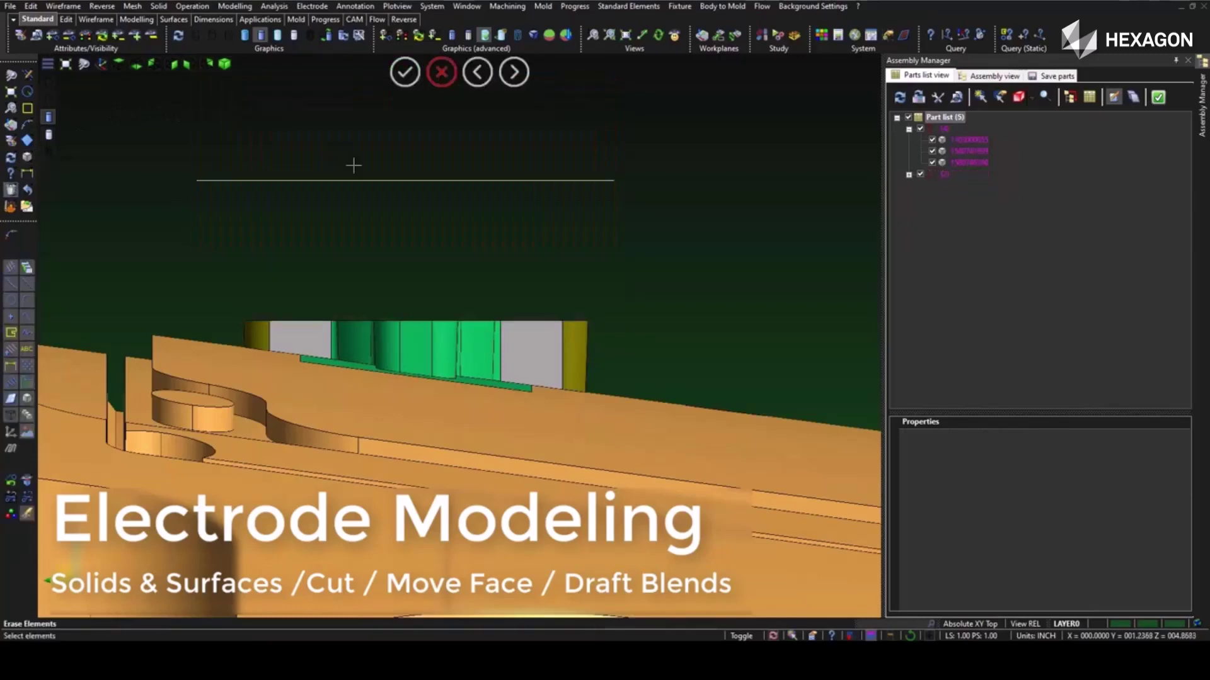
Step: Move the top face of the cross-shaped electrode upward to lengthen the body
mouse_move(353, 165)
middle_down()
mouse_move(441, 210)
mouse_move(363, 226)
middle_up()
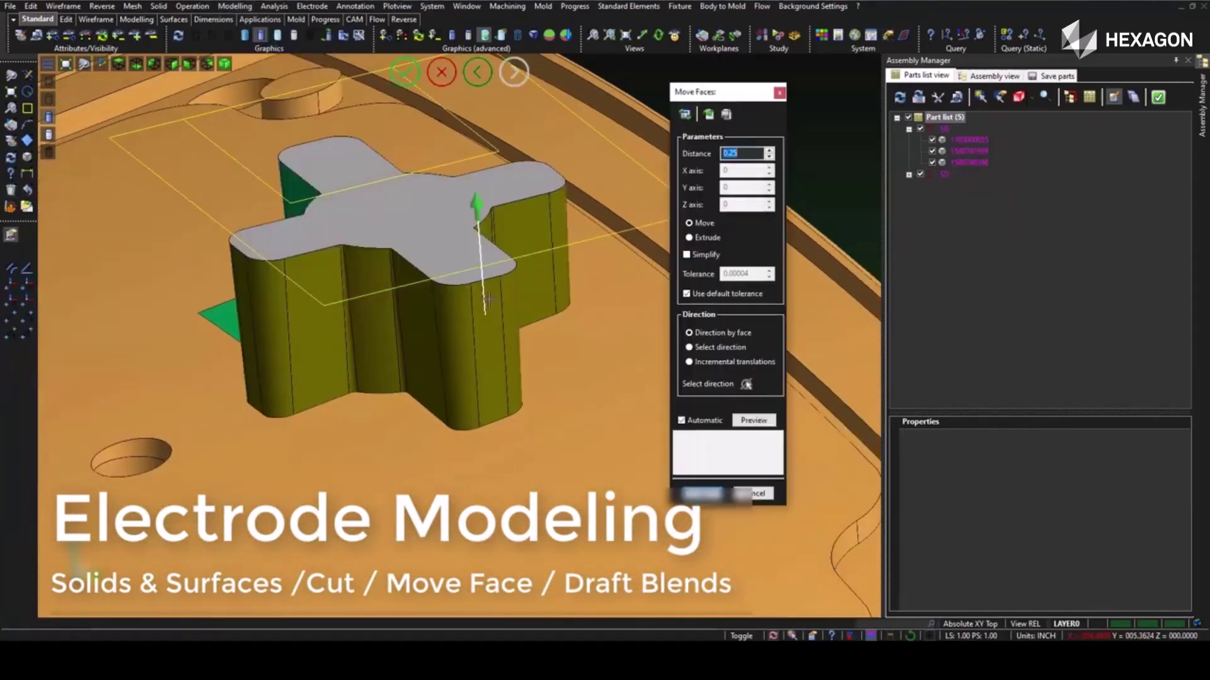
key(Return)
key(Escape)
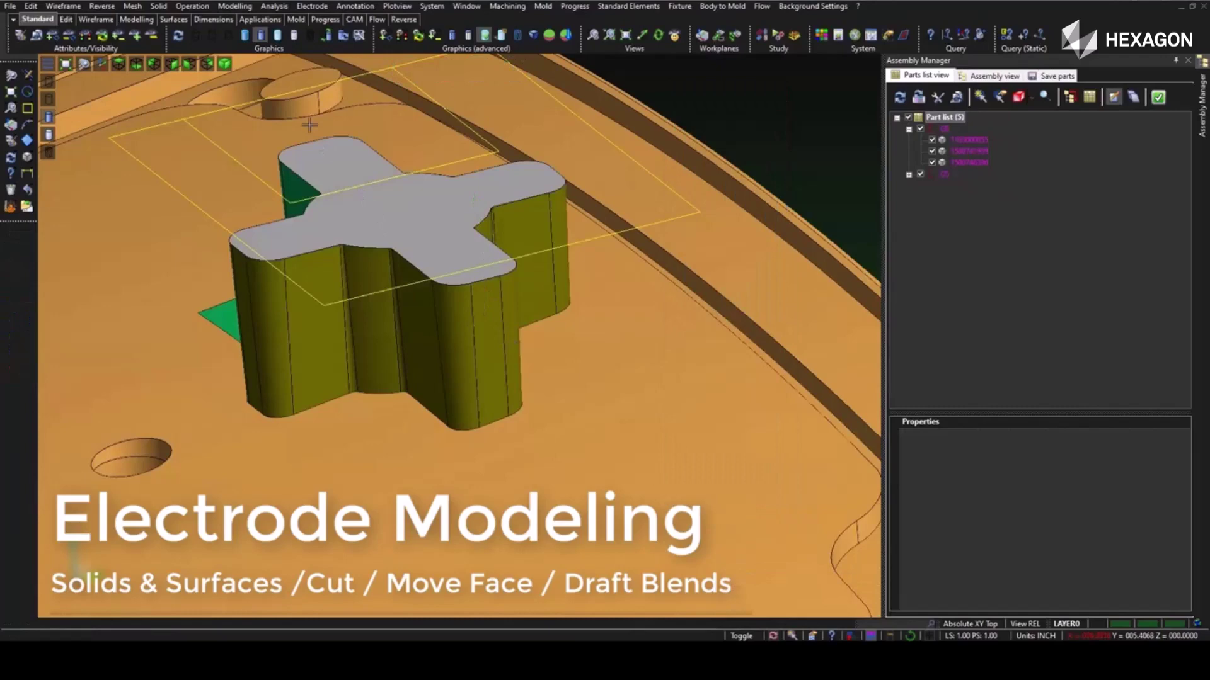
Step: Start a Stock definition on the cross-shaped electrode body and accept the collision body selection
click(297, 6)
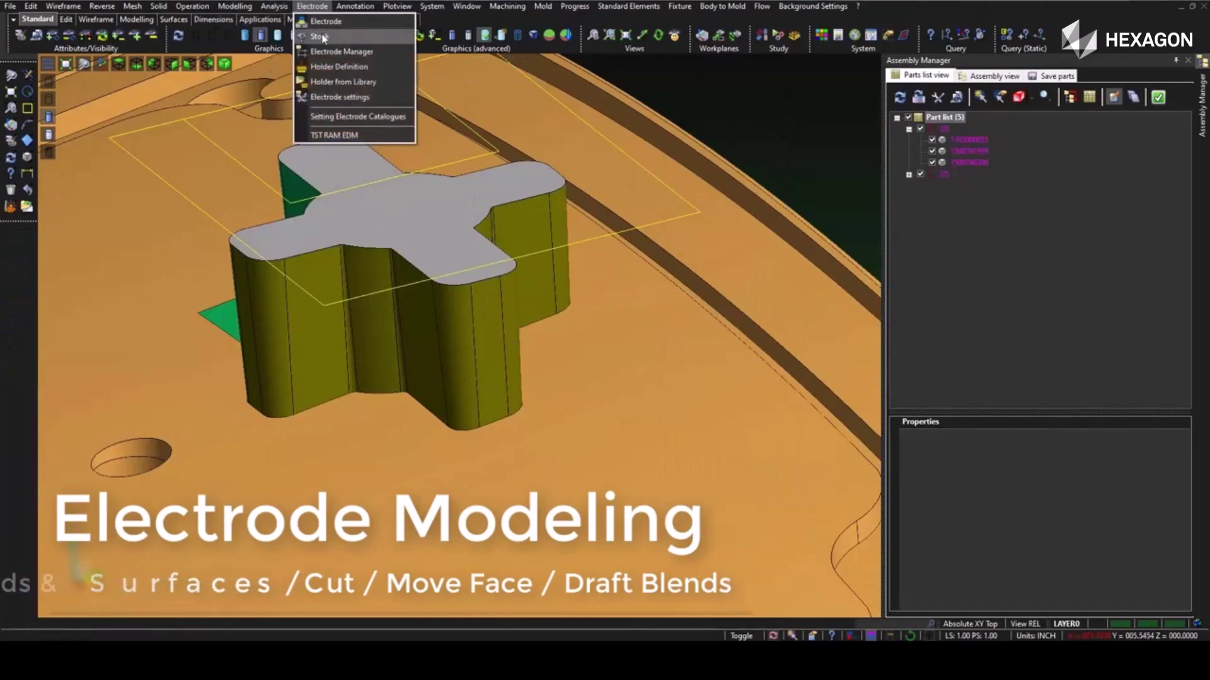
click(330, 38)
click(431, 213)
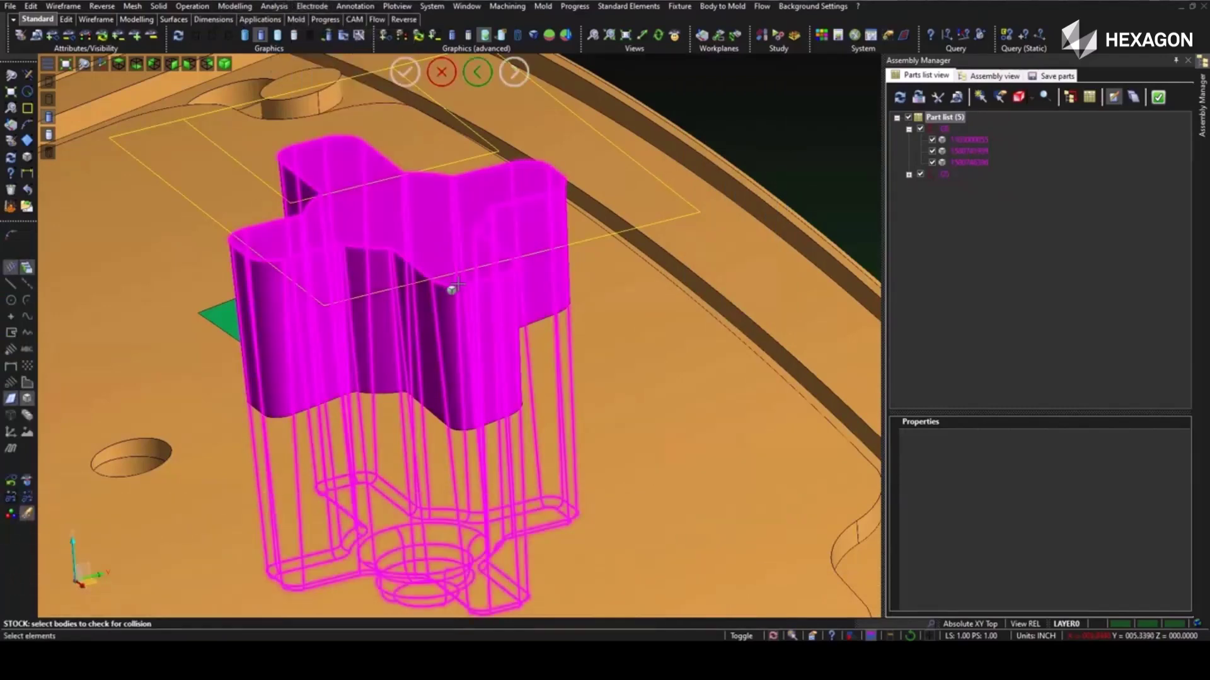
right_click(452, 285)
scroll(575, 369, down, 2)
middle_drag(575, 194, 610, 181)
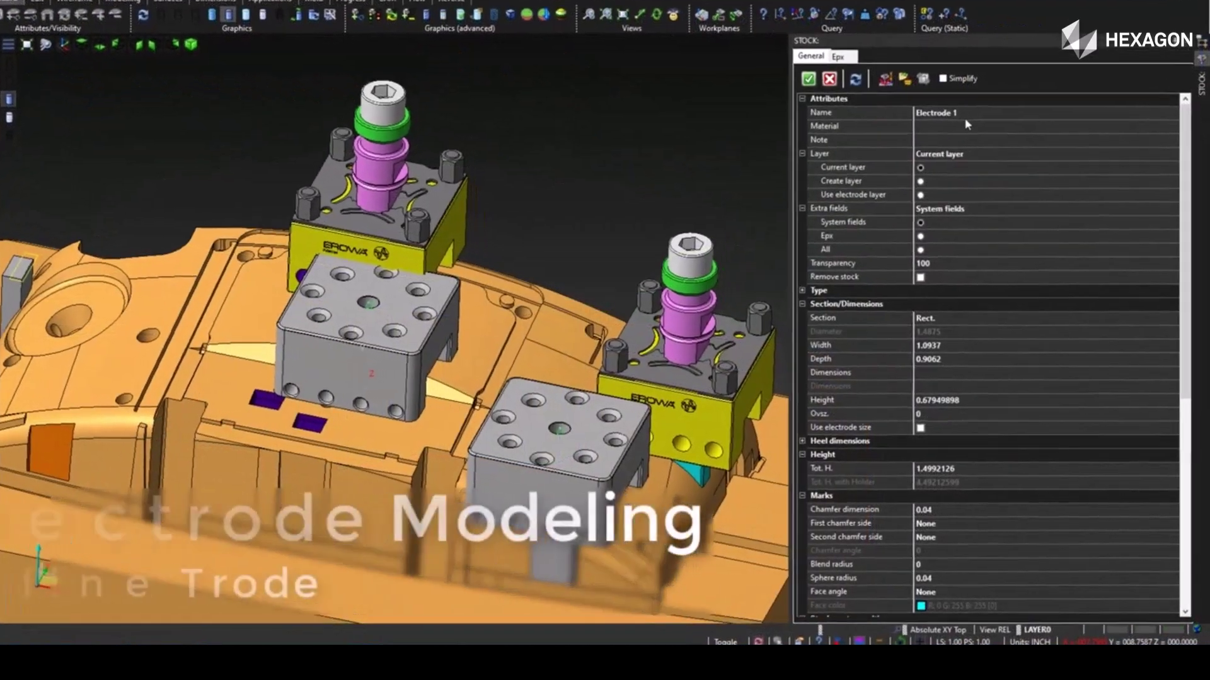
Step: Set the material of Electrode 1 to Graphite (L)
click(977, 126)
click(932, 69)
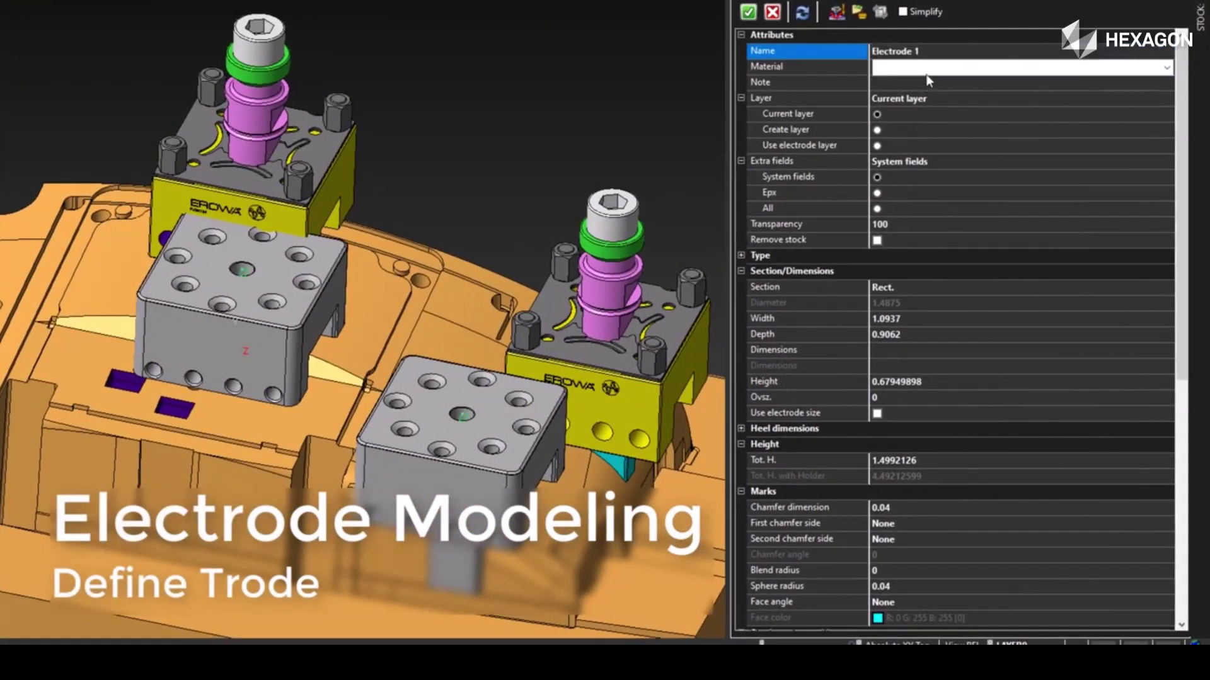
click(1167, 68)
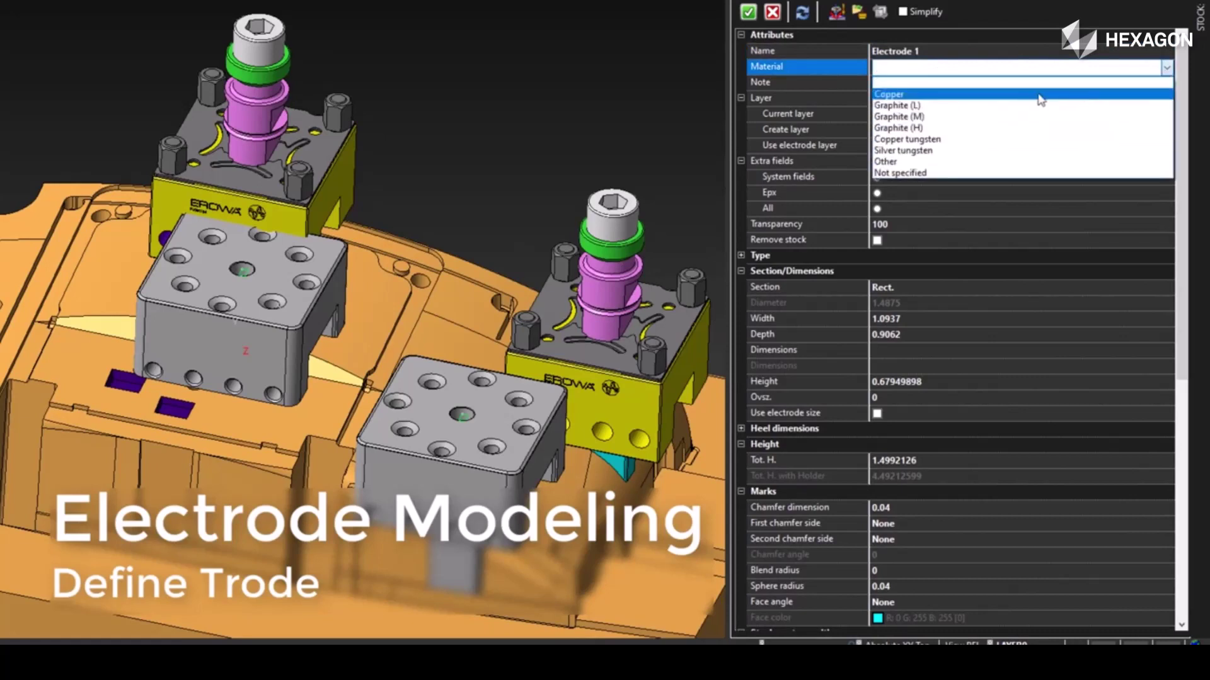
click(998, 105)
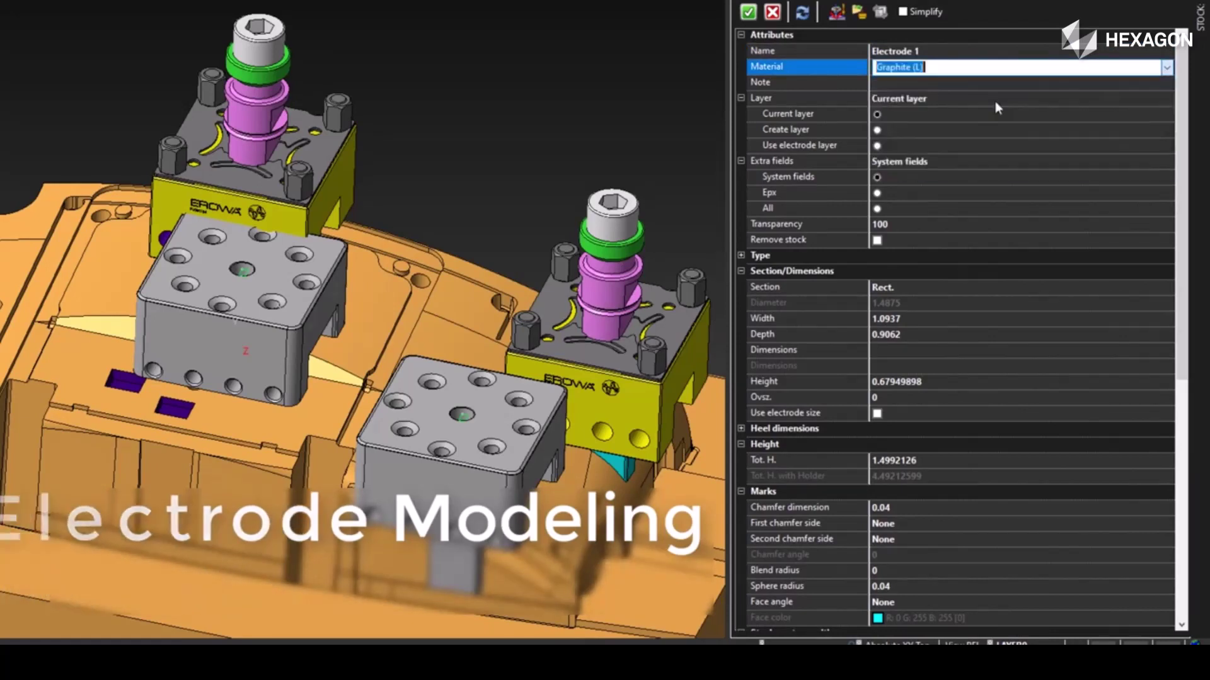
click(951, 84)
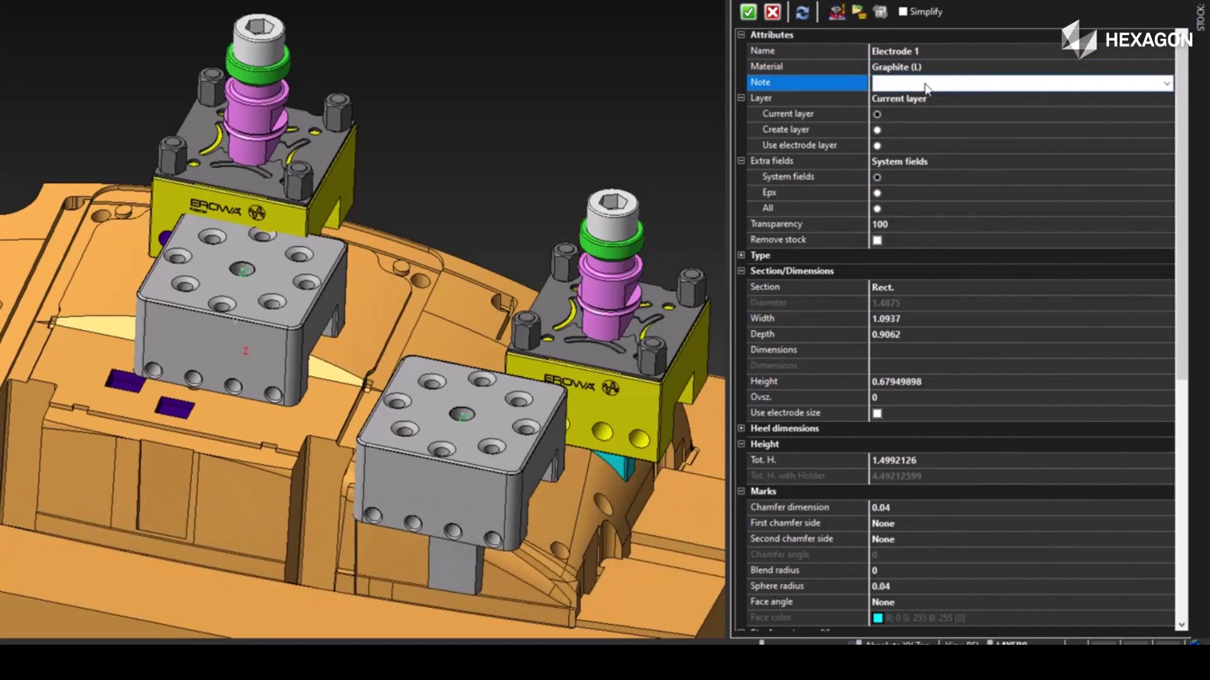
click(932, 98)
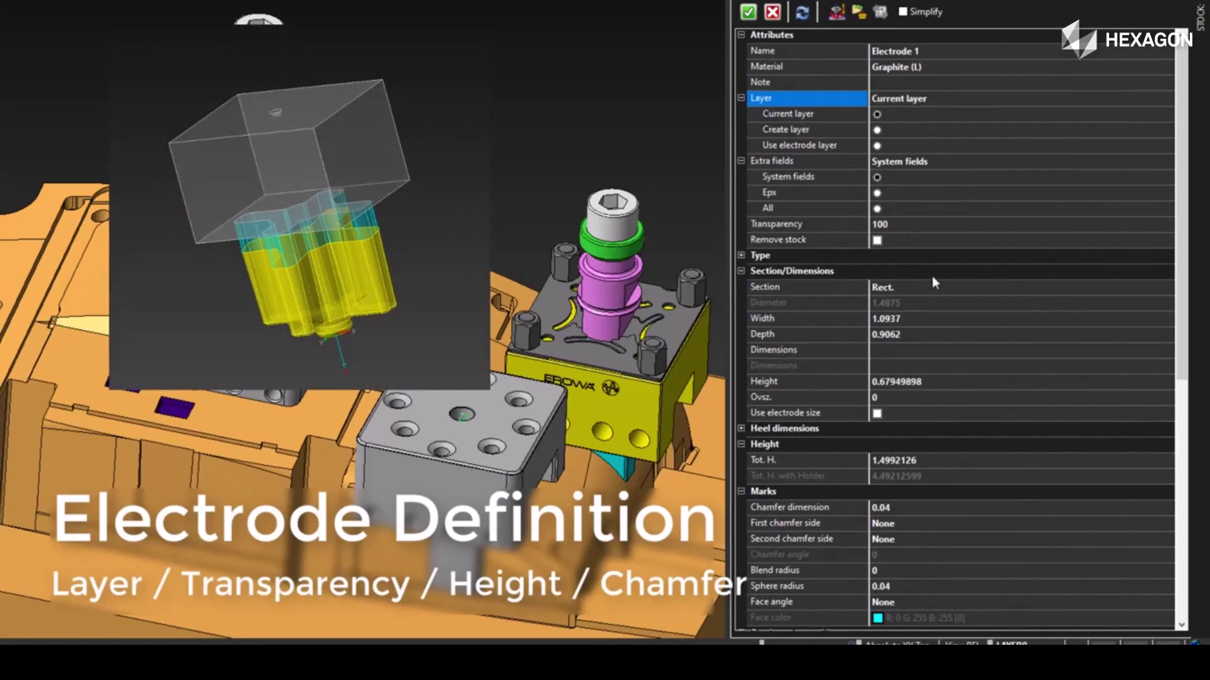
Step: Examine the stock height and heel dimensions, and try the Create Heel option on and off
scroll(936, 334, down, 5)
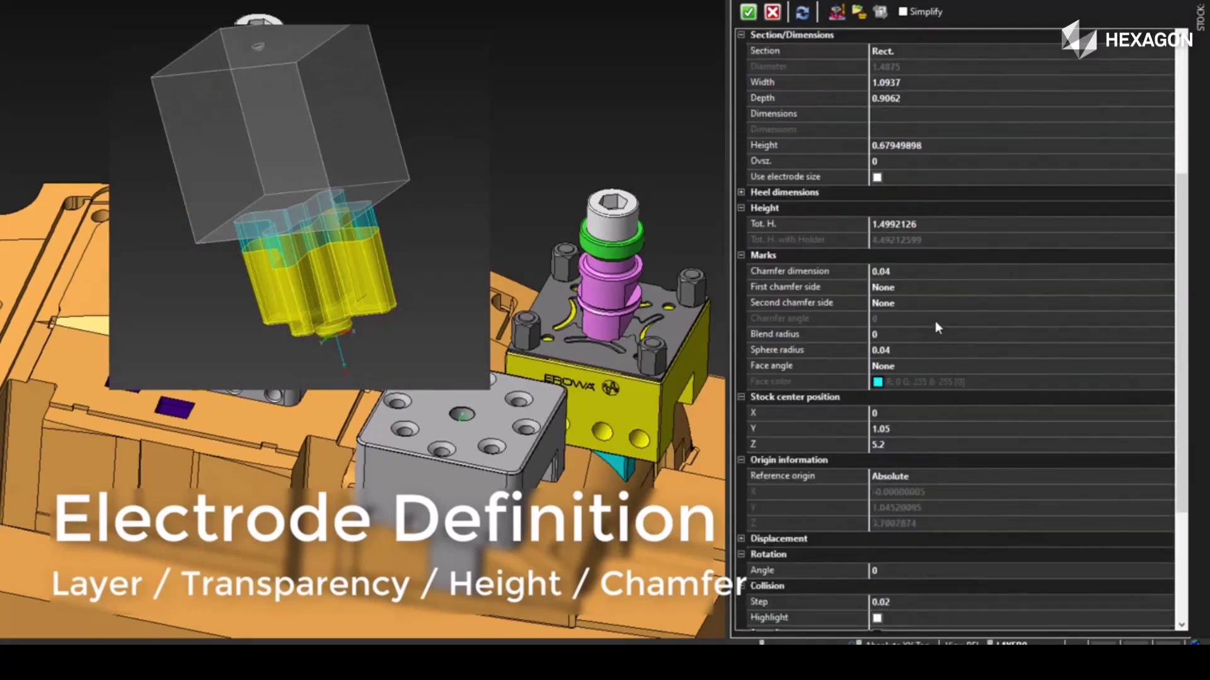
click(913, 148)
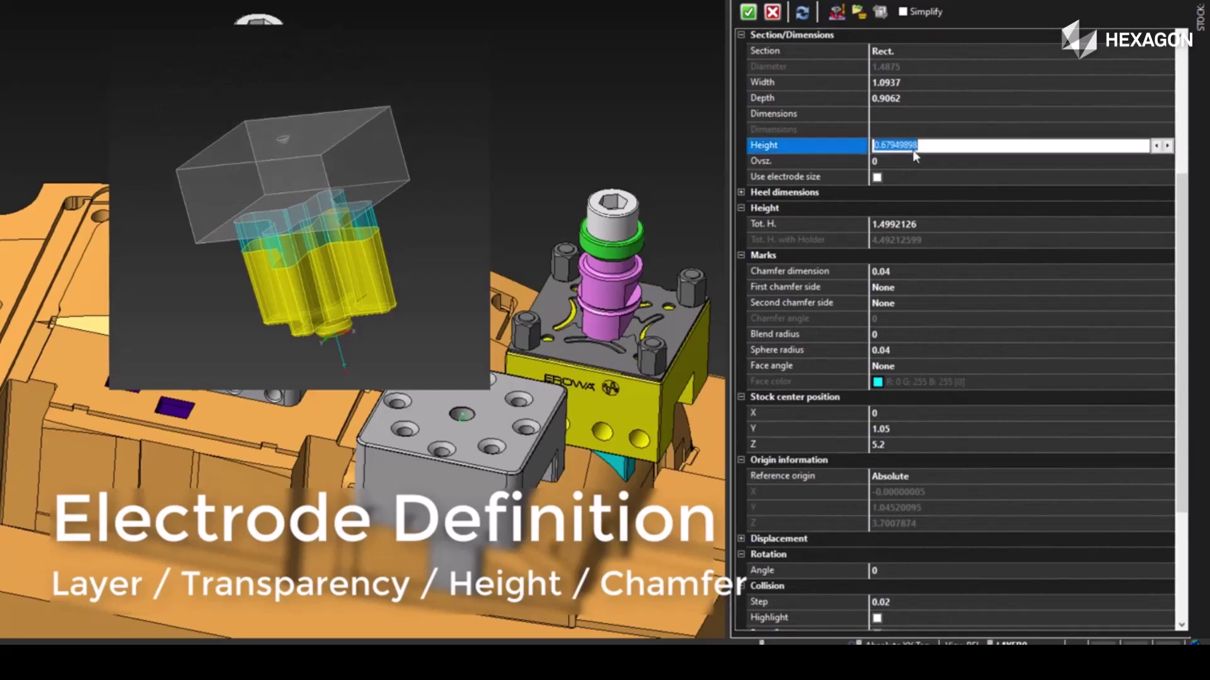
click(745, 193)
click(744, 192)
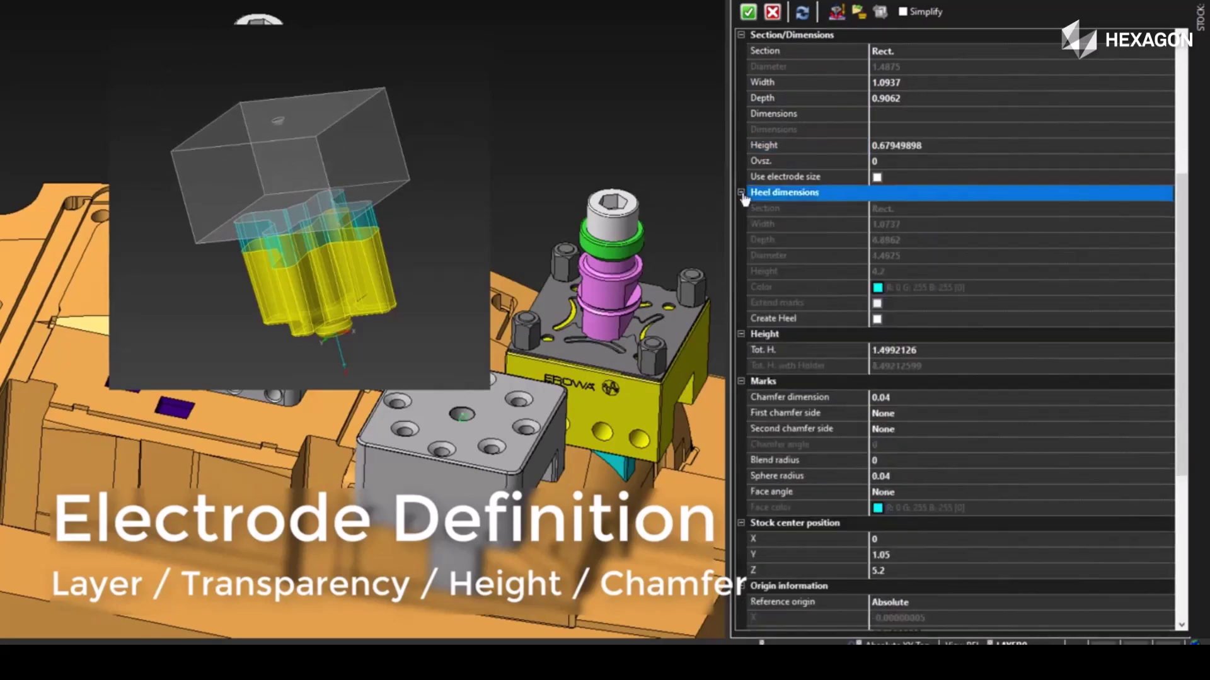
click(877, 319)
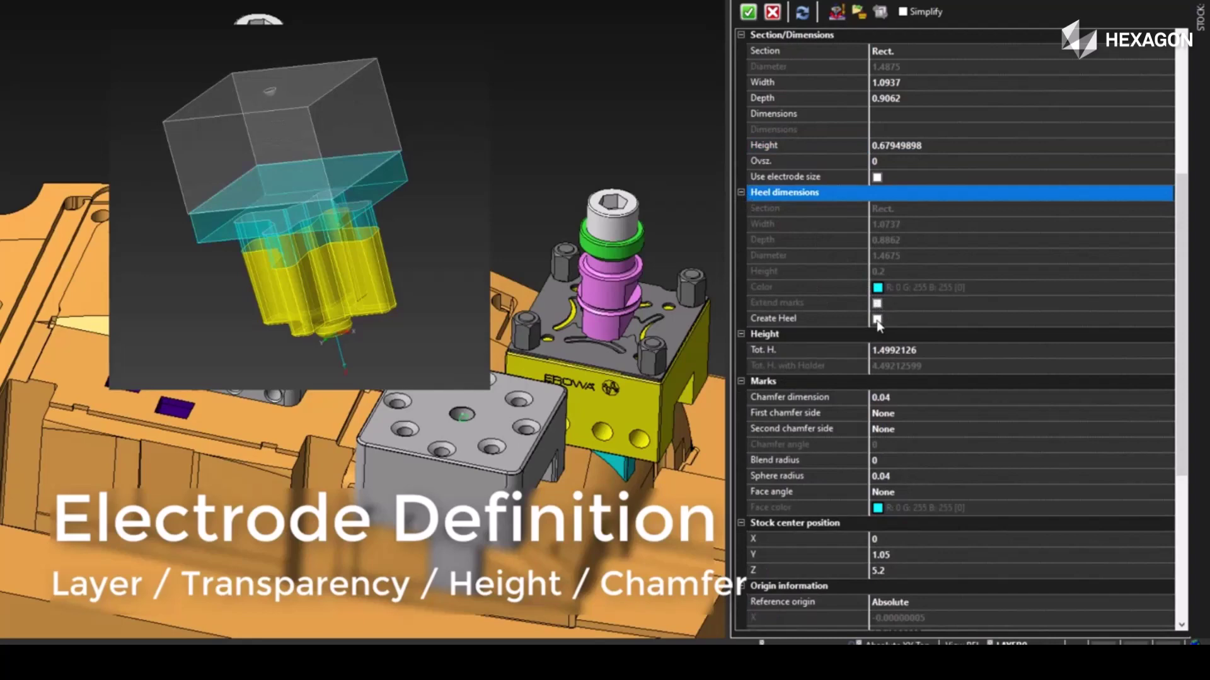
click(877, 319)
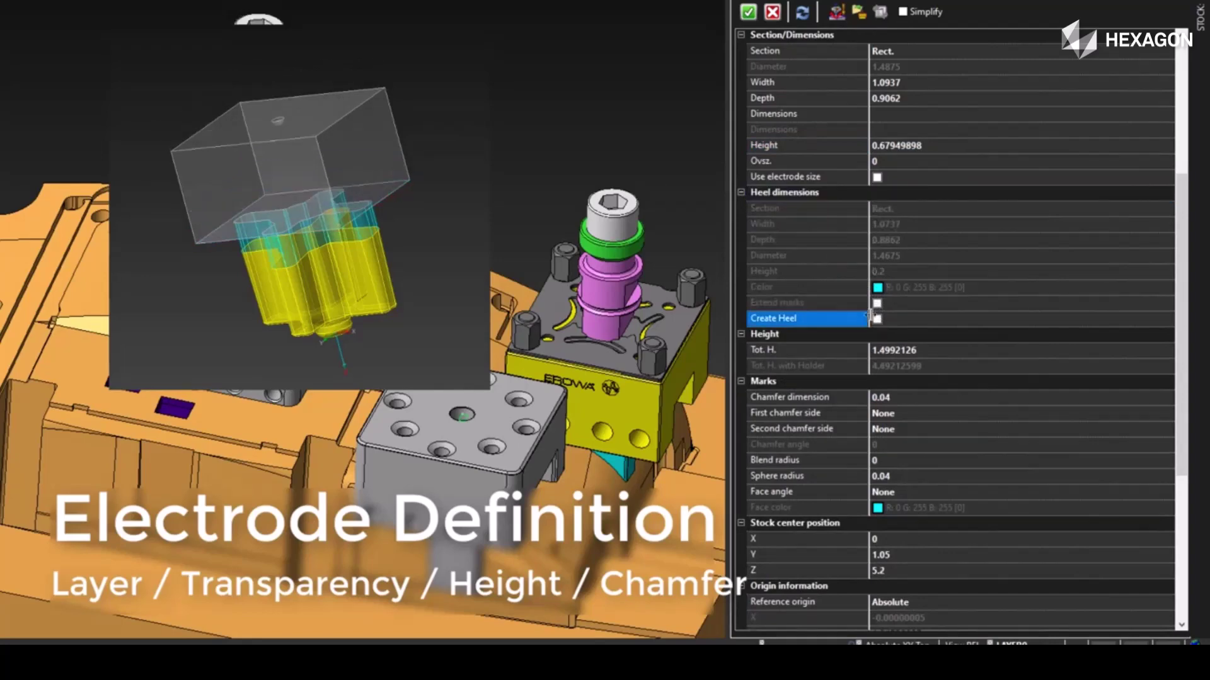
Step: Review the chamfer and marks settings of the stock, keeping the first chamfer side at None
click(742, 192)
scroll(845, 258, down, 1)
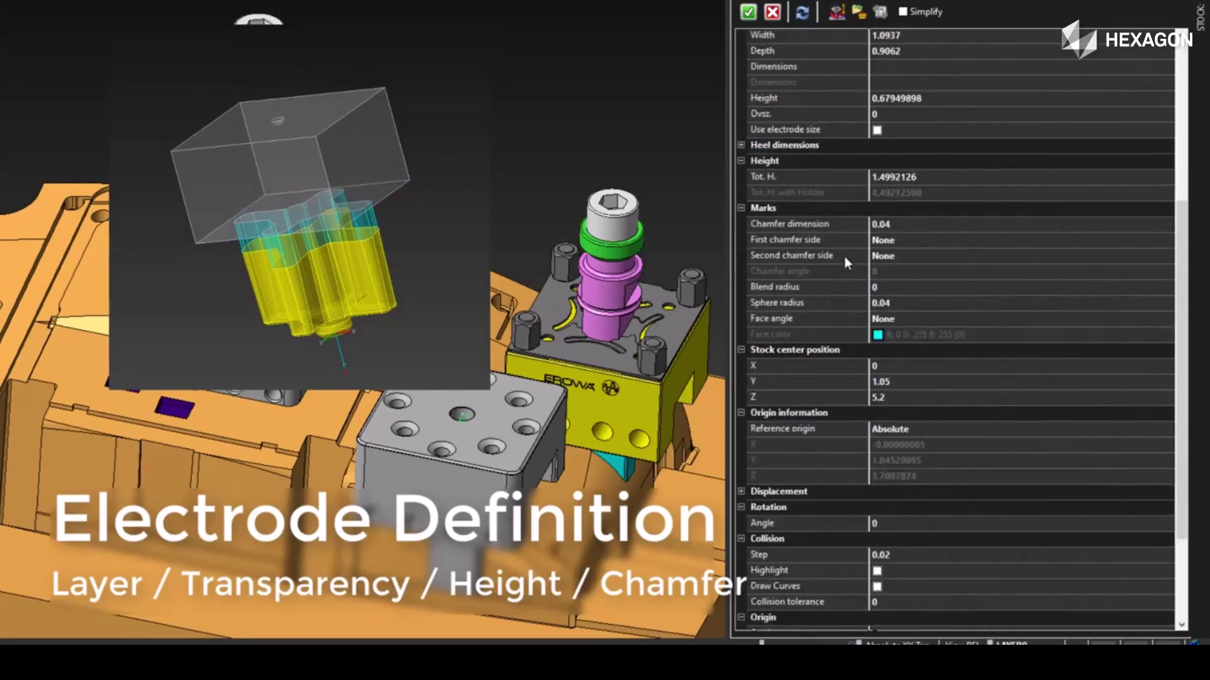
click(899, 239)
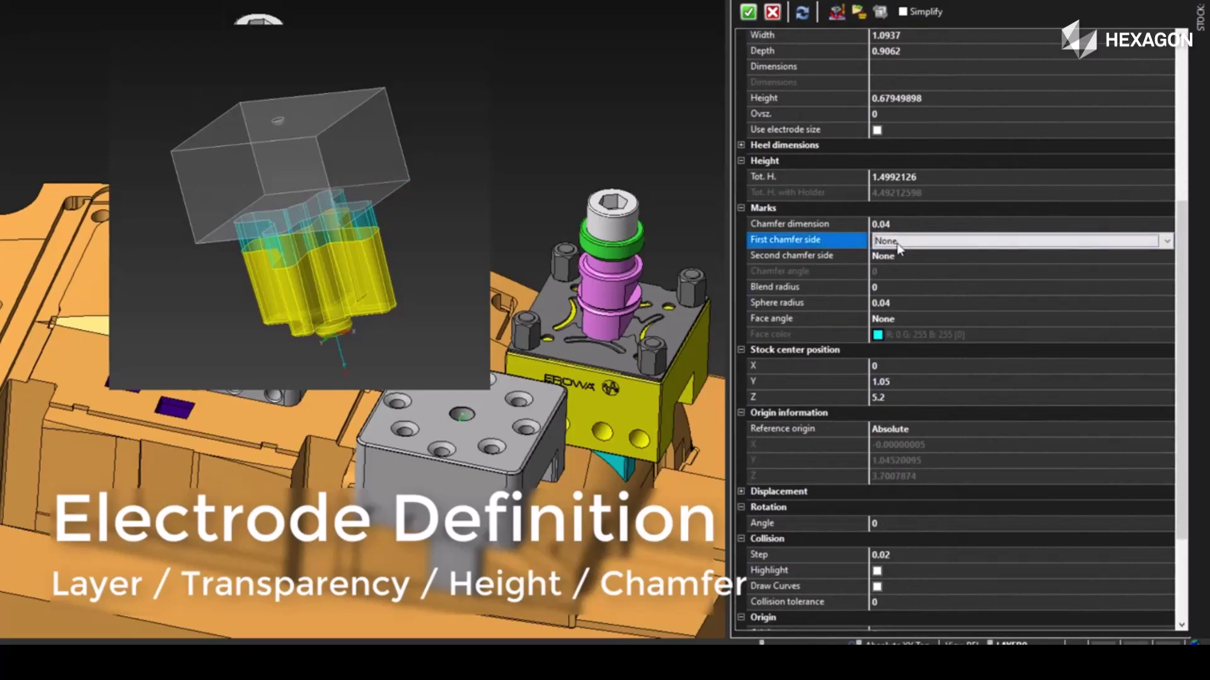
click(897, 242)
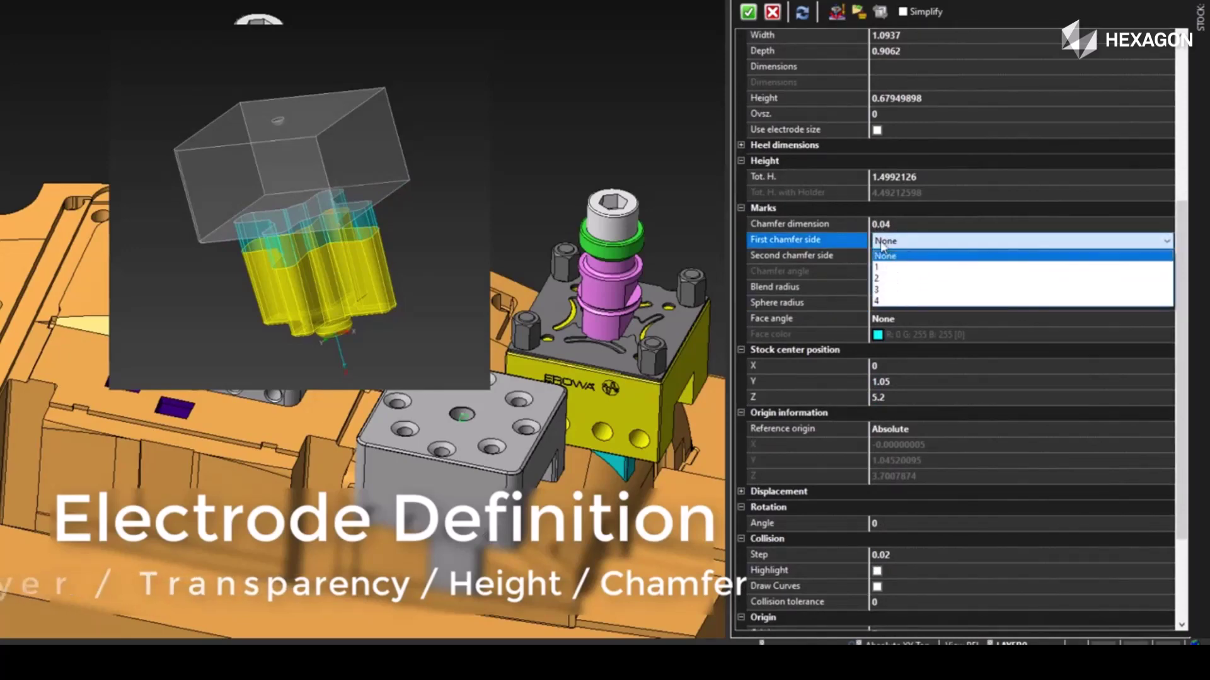
click(888, 256)
scroll(875, 314, down, 3)
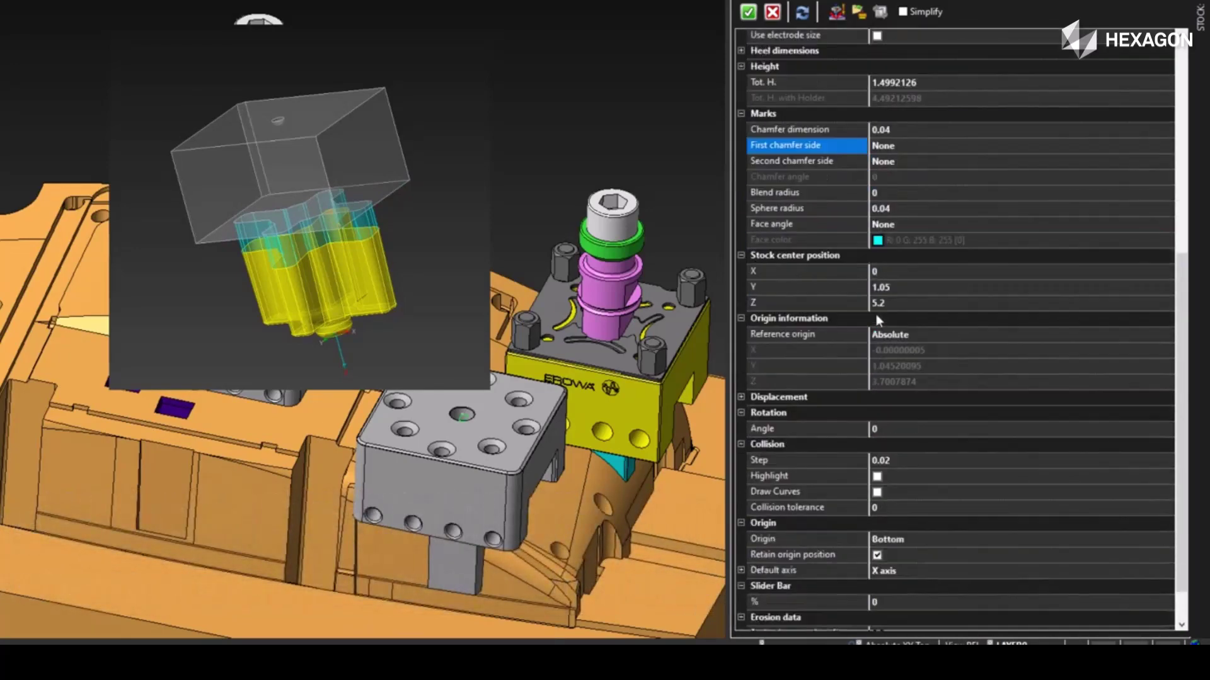
Step: Set the stock center position to Y 1 and Z 5.25
click(885, 244)
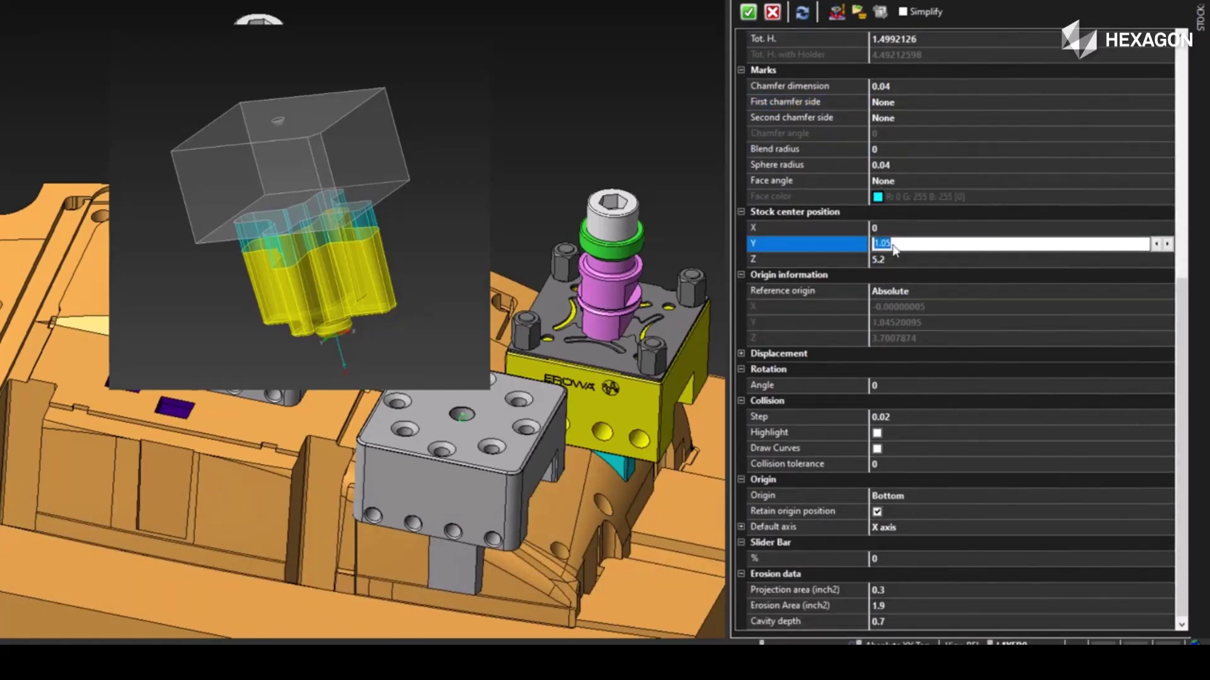
click(892, 247)
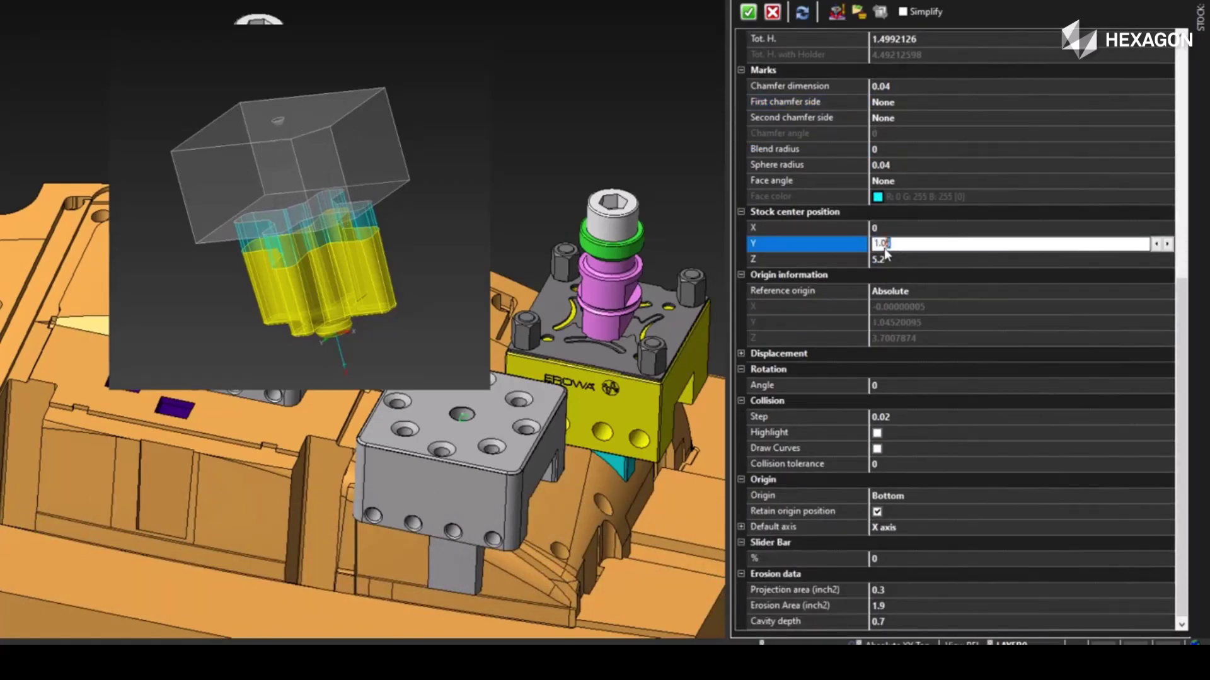
text(0)
key(Return)
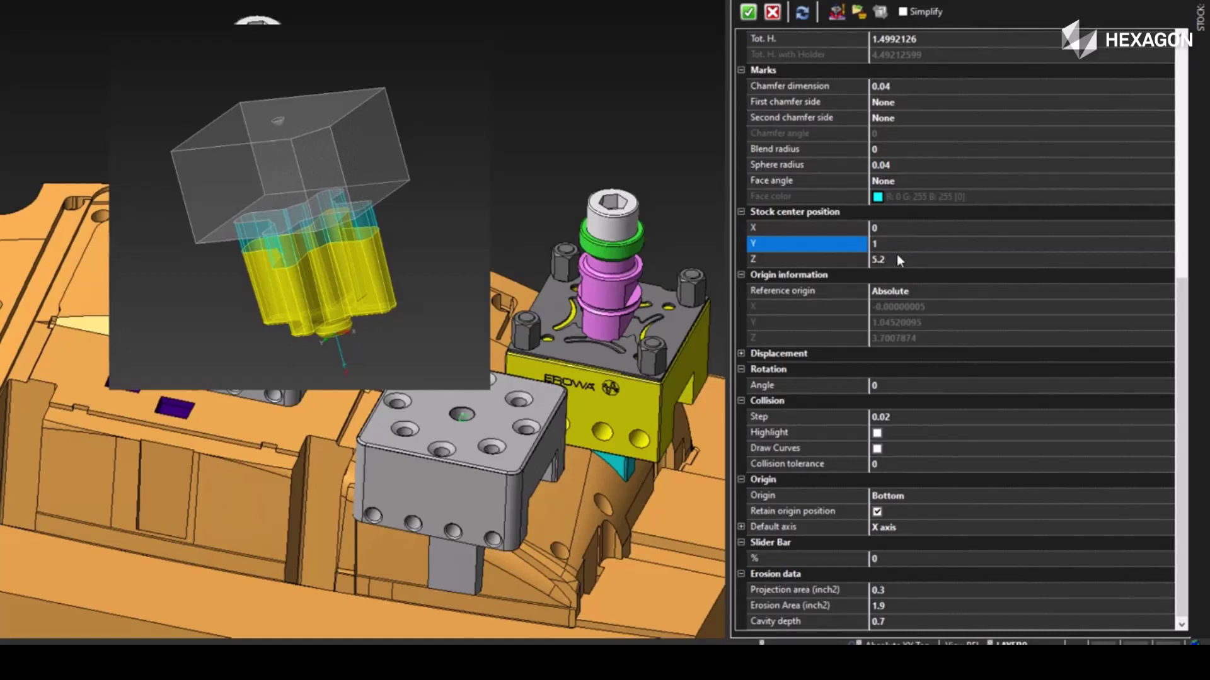
click(896, 260)
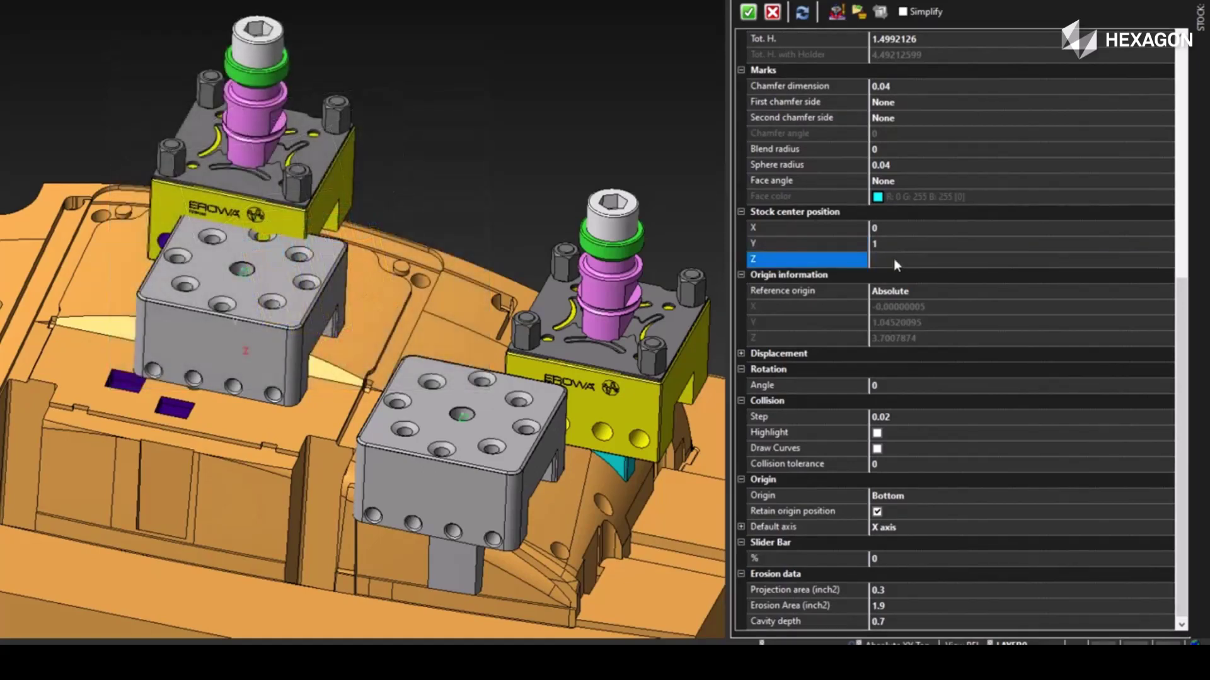
text(5.25)
key(Return)
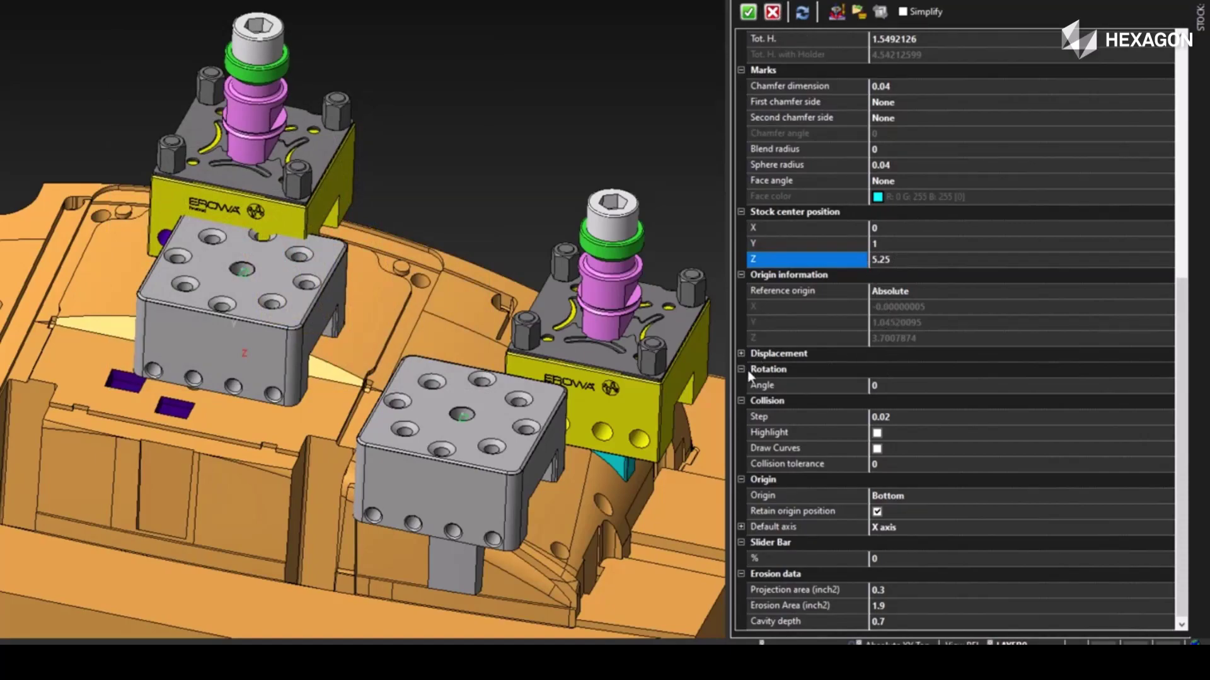
Step: Try different rotation angles for the stock, ending at -3, and preview the electrode's travel with the slider percentage
click(874, 390)
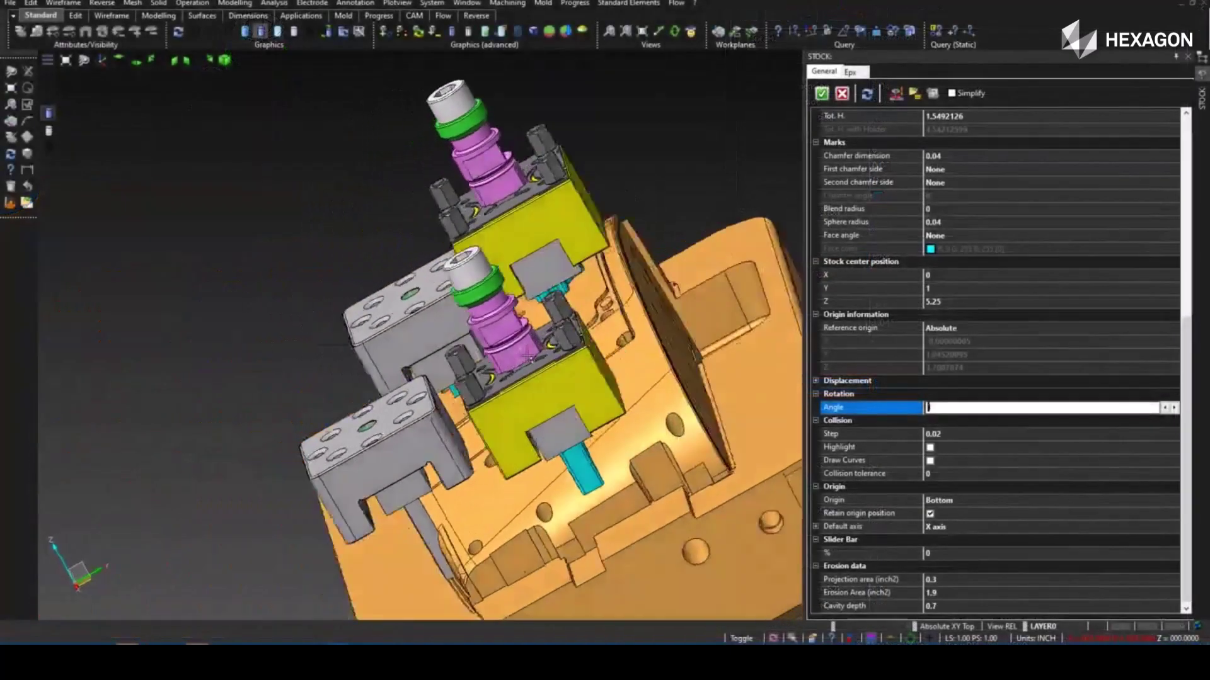
text(1)
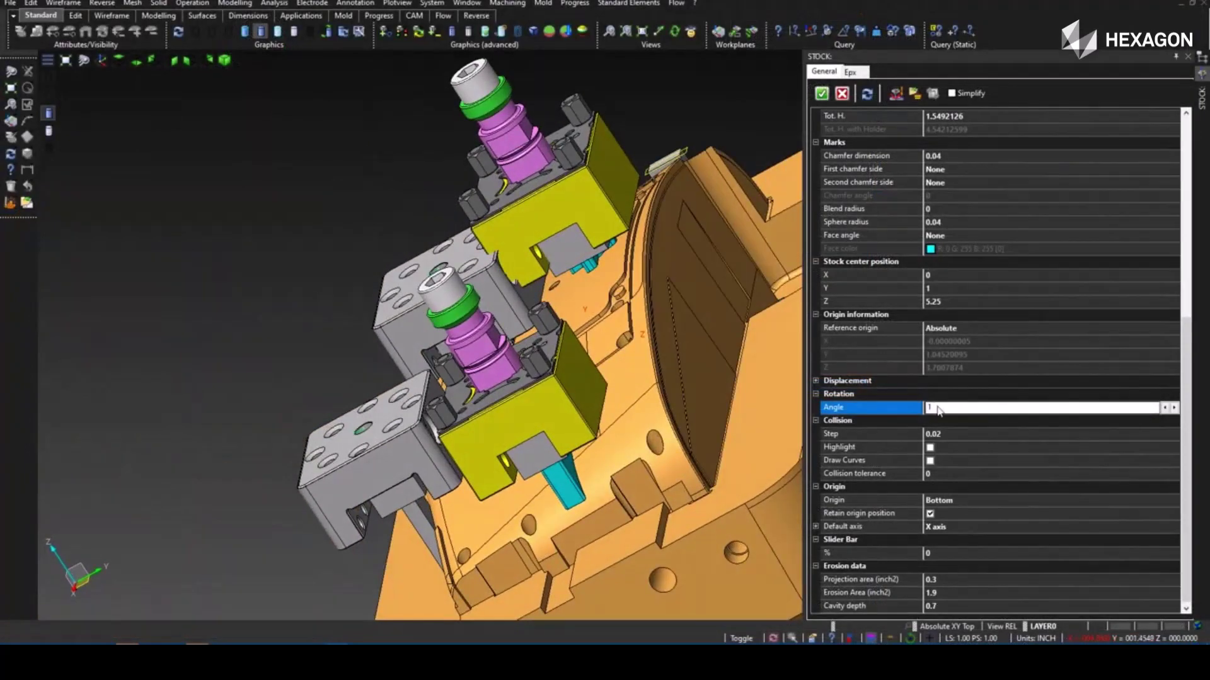
key(Return)
text(0)
key(Return)
scroll(646, 280, down, 2)
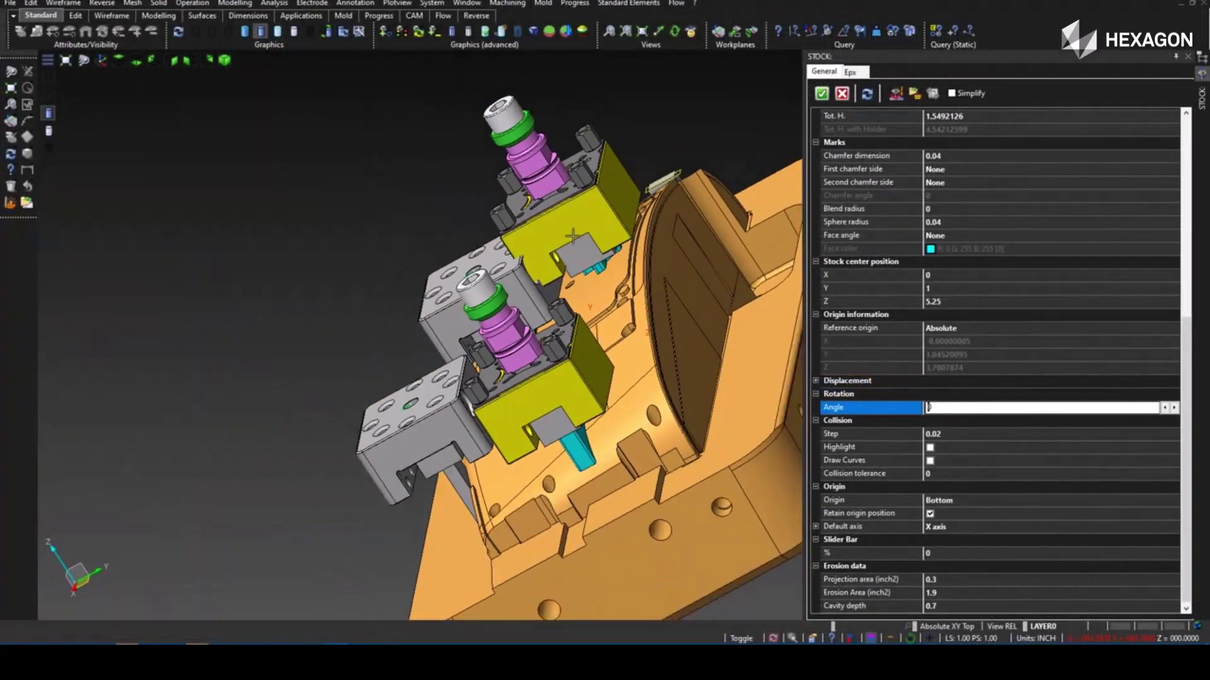
scroll(583, 237, up, 5)
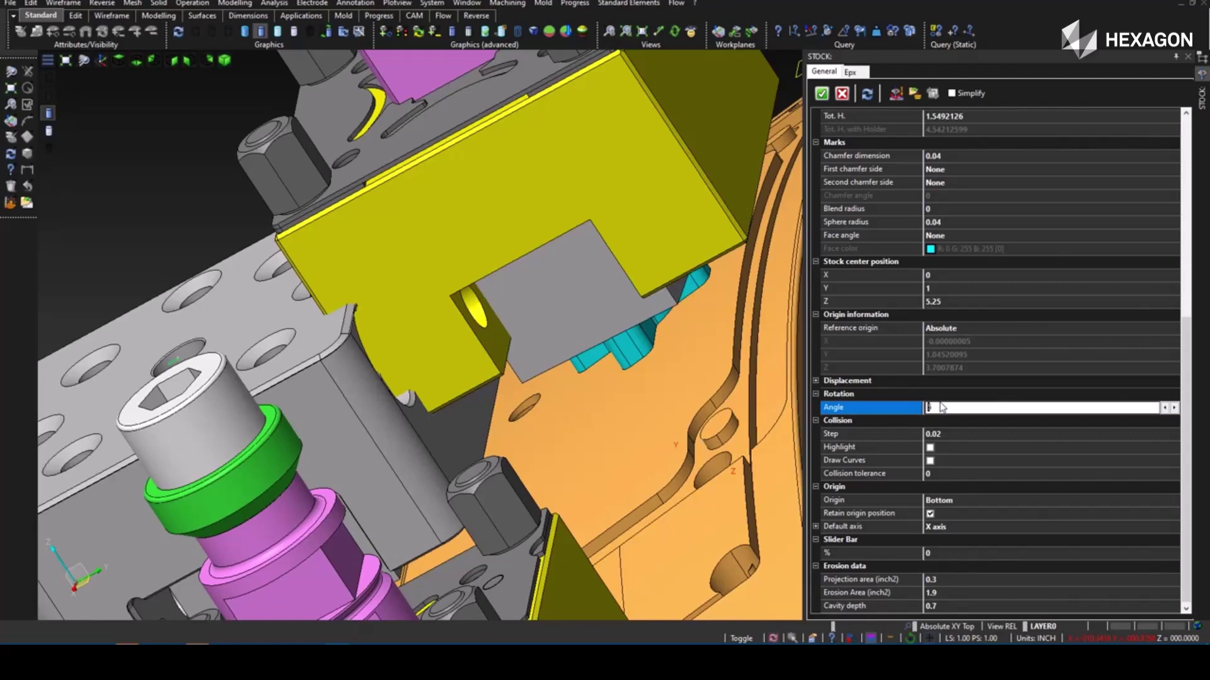
scroll(943, 408, down, 1)
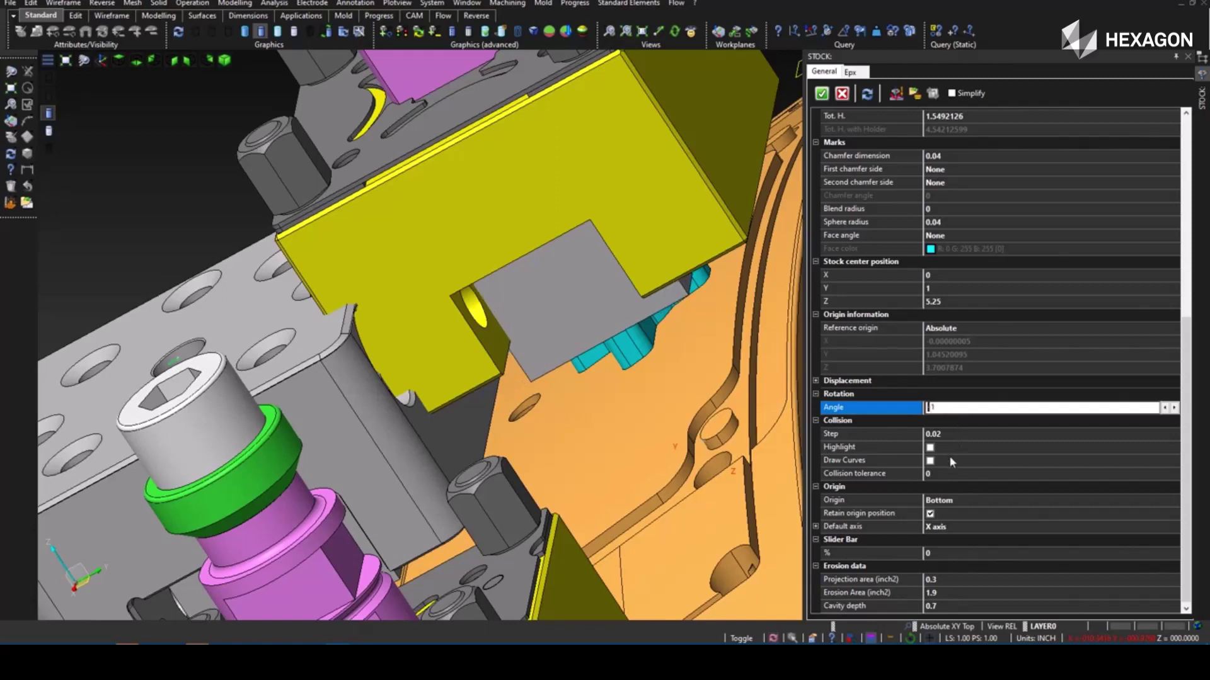
click(946, 555)
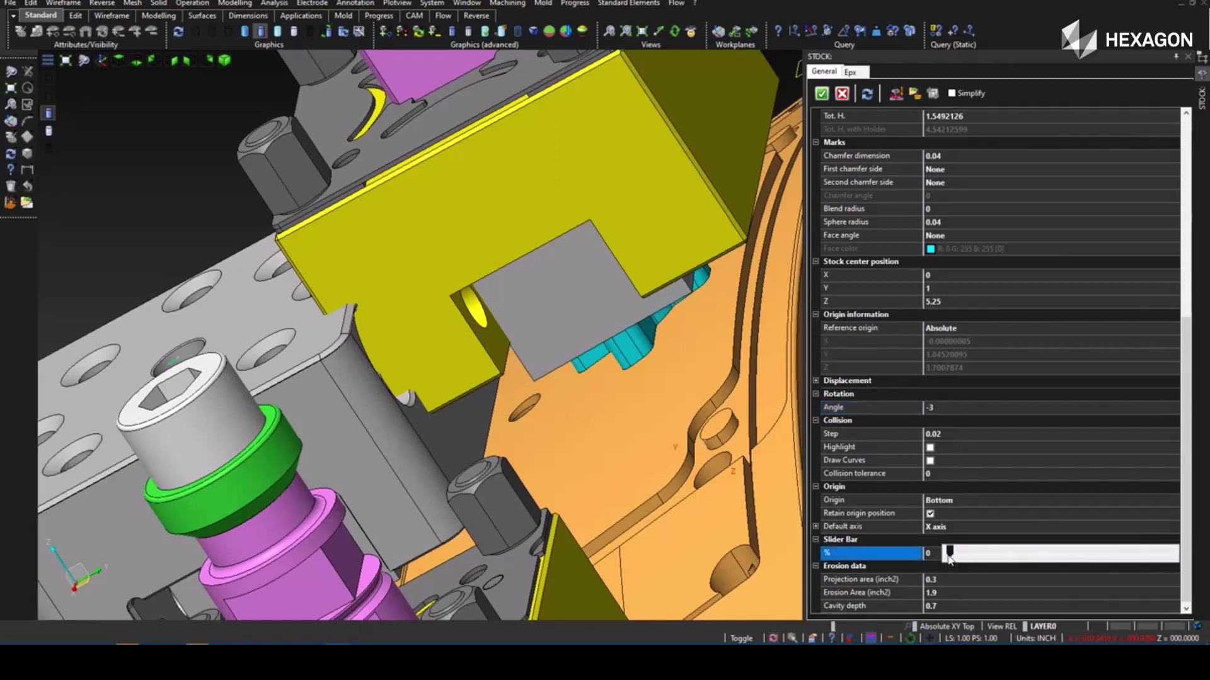
drag(958, 554, 1128, 559)
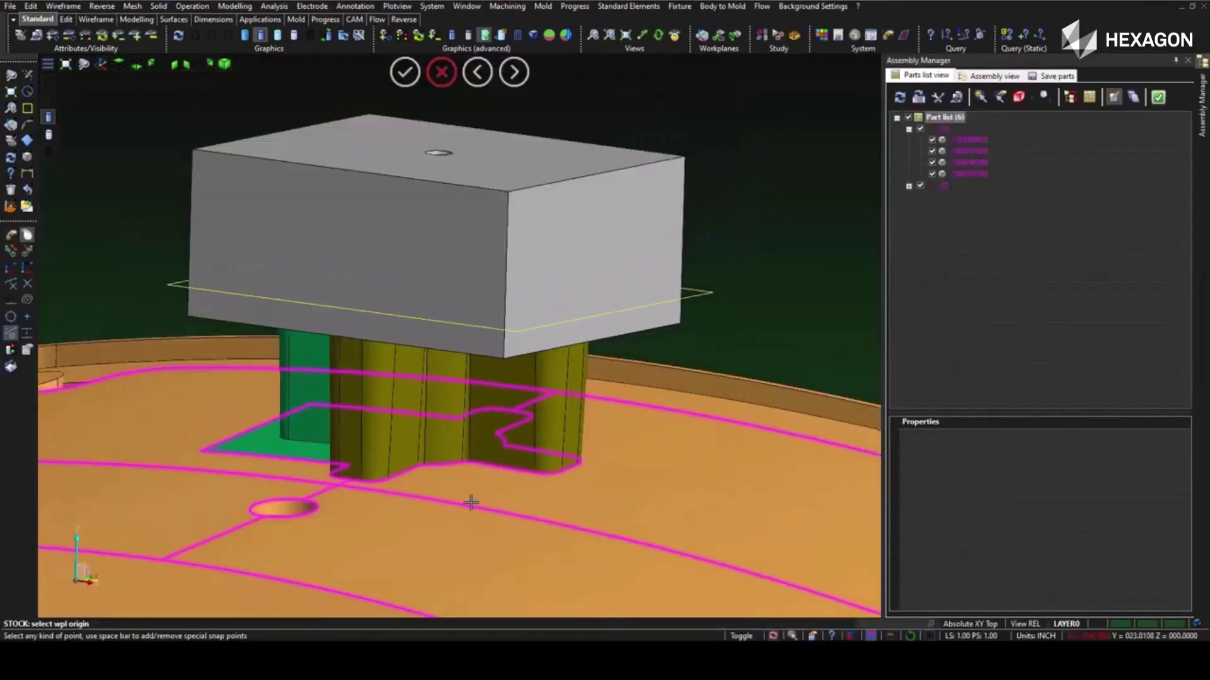
Step: Place the stock's workplane origin at the center of the hole in the block's top face and finish the Stock definition
click(28, 300)
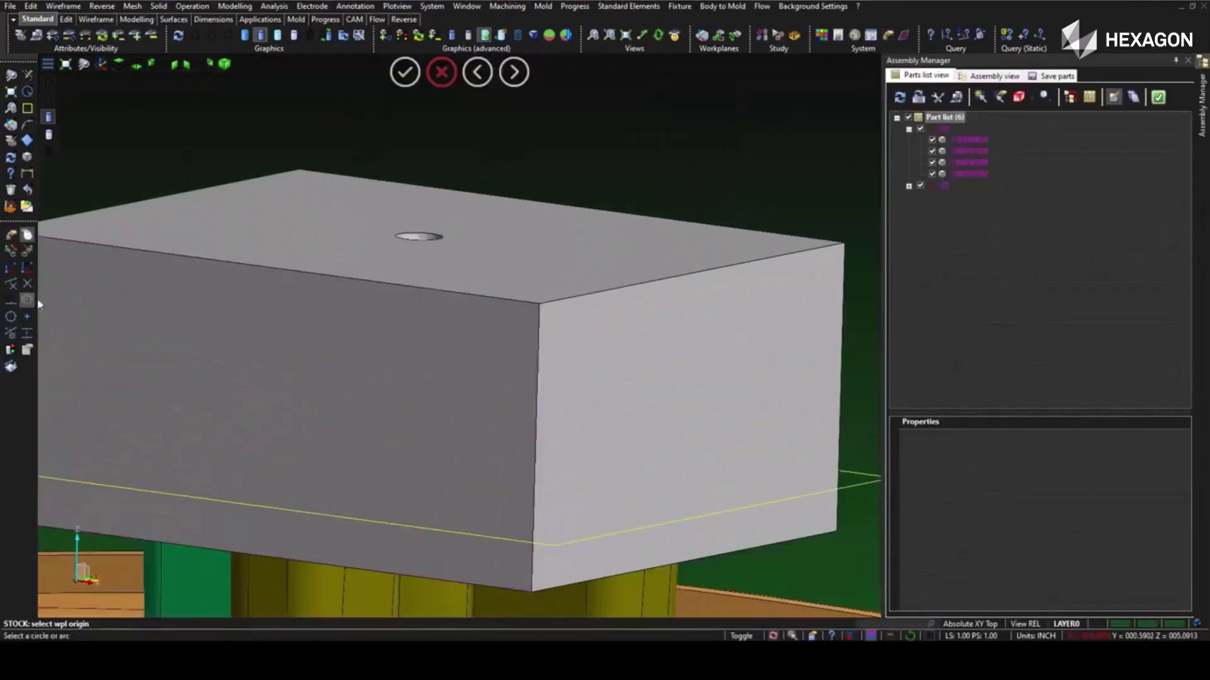
click(418, 237)
key(Return)
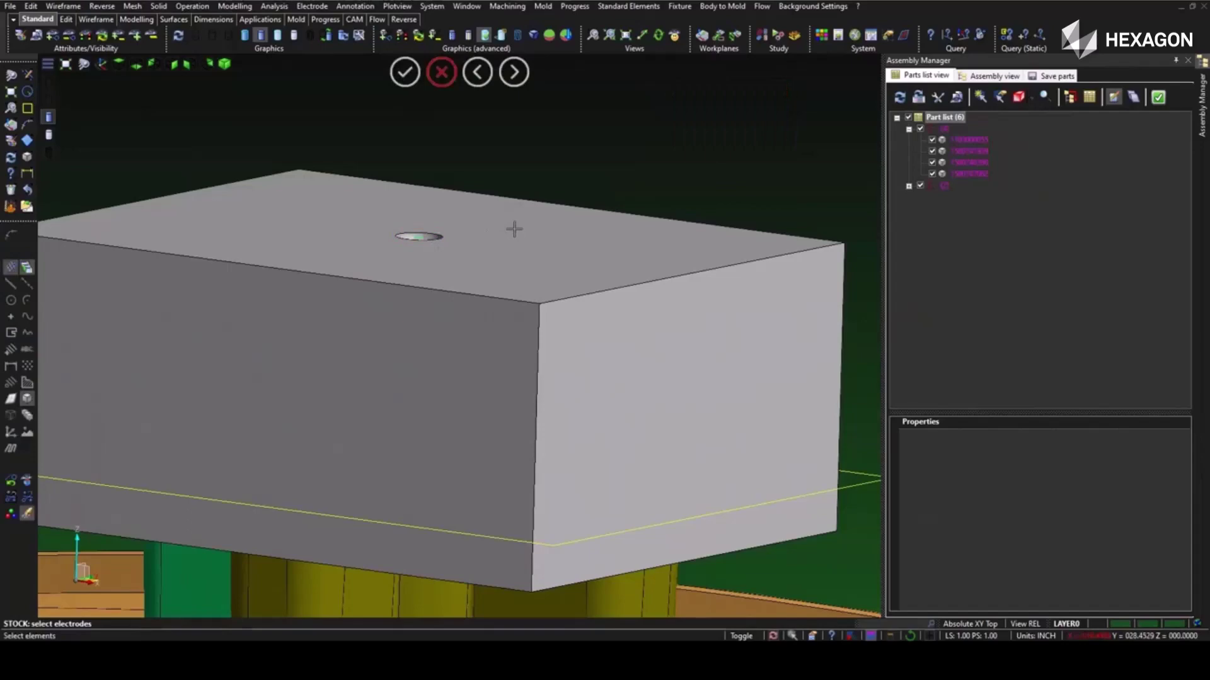
click(442, 74)
scroll(567, 270, down, 4)
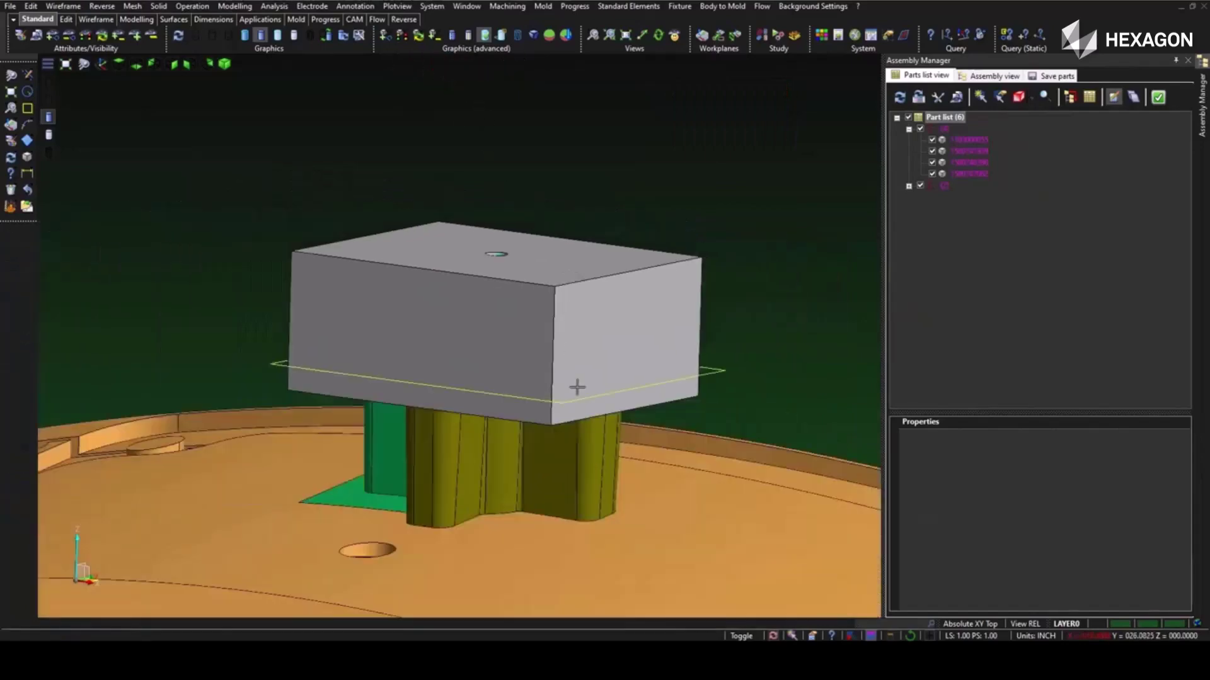
Step: Cut a hatched dynamic section through the electrode and mold to inspect how the electrode sits in its pocket
mouse_move(575, 386)
middle_down()
mouse_move(541, 396)
mouse_move(596, 397)
middle_up()
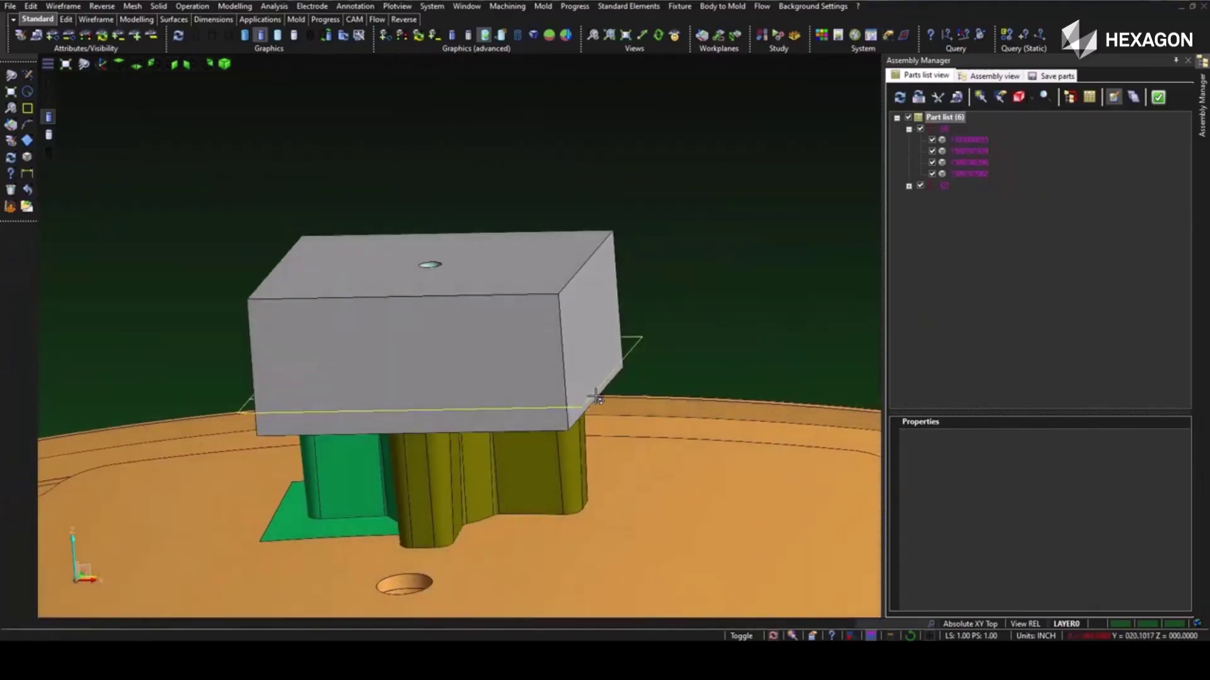
click(274, 6)
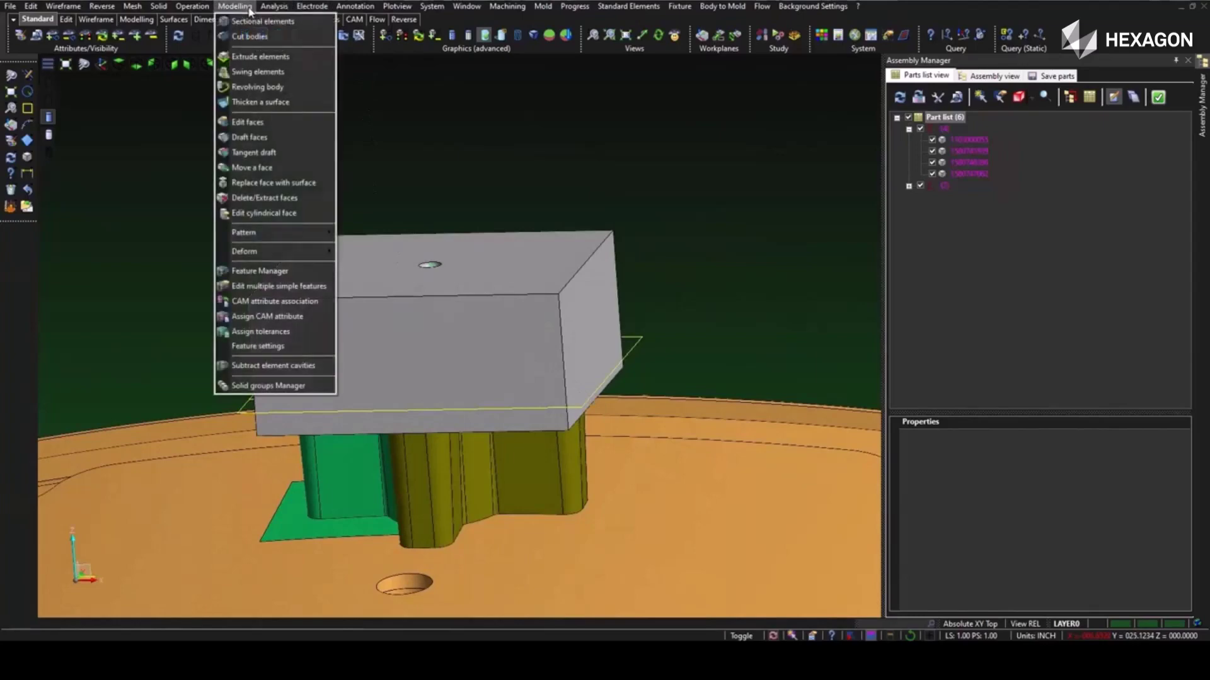
click(313, 197)
middle_drag(430, 471, 443, 469)
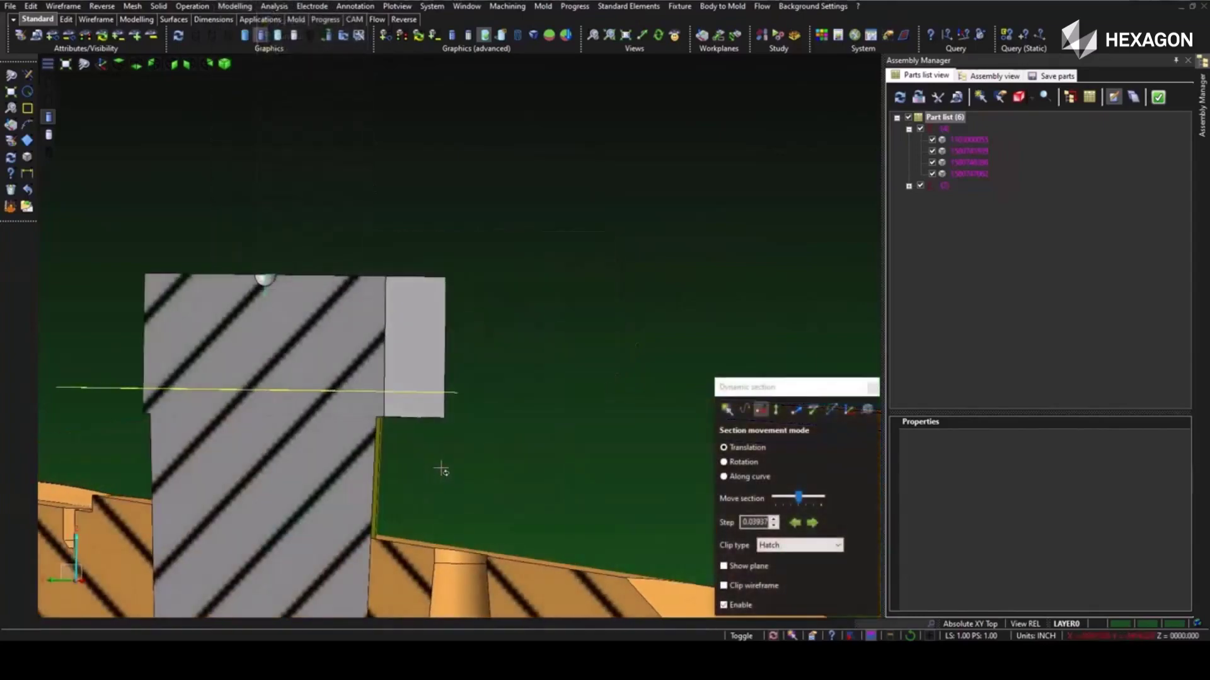
scroll(446, 433, down, 3)
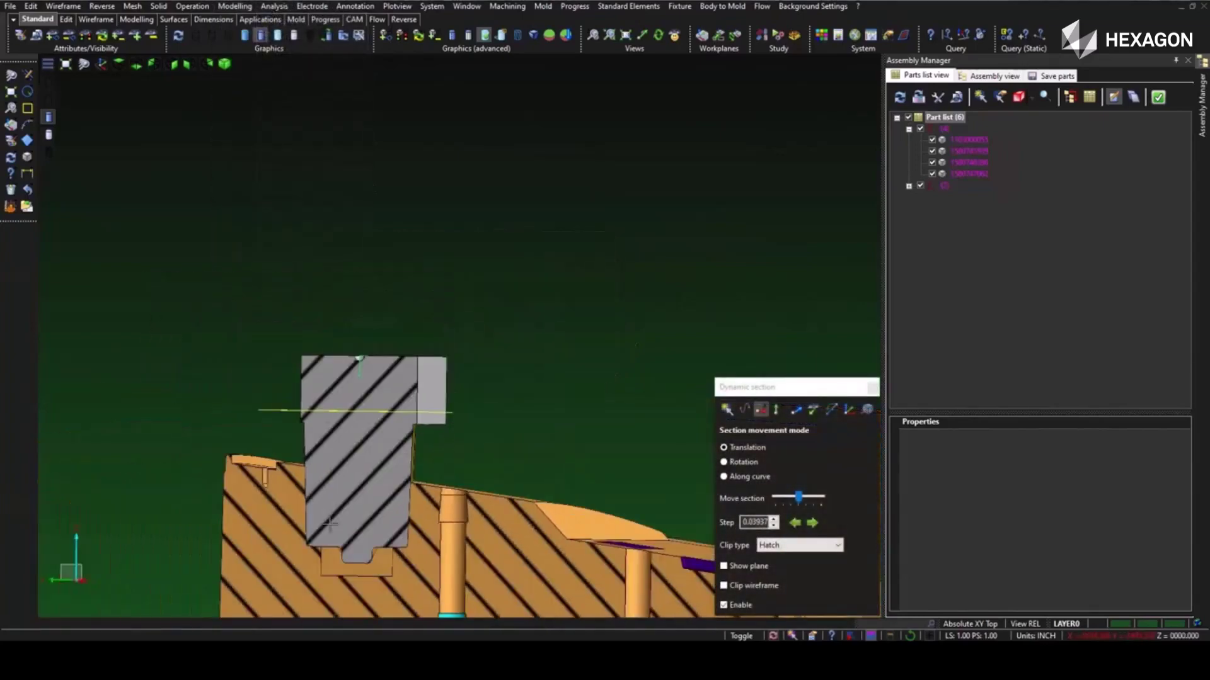
scroll(330, 554, up, 6)
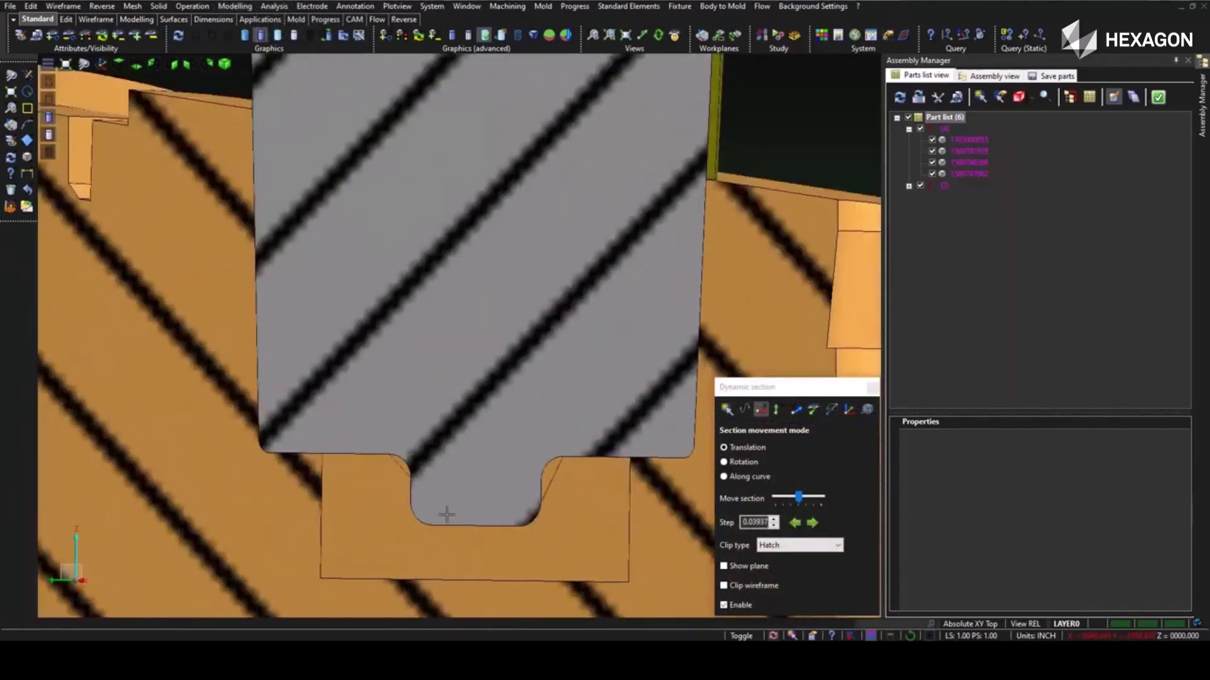
mouse_move(446, 515)
middle_down()
mouse_move(495, 516)
mouse_move(416, 519)
middle_up()
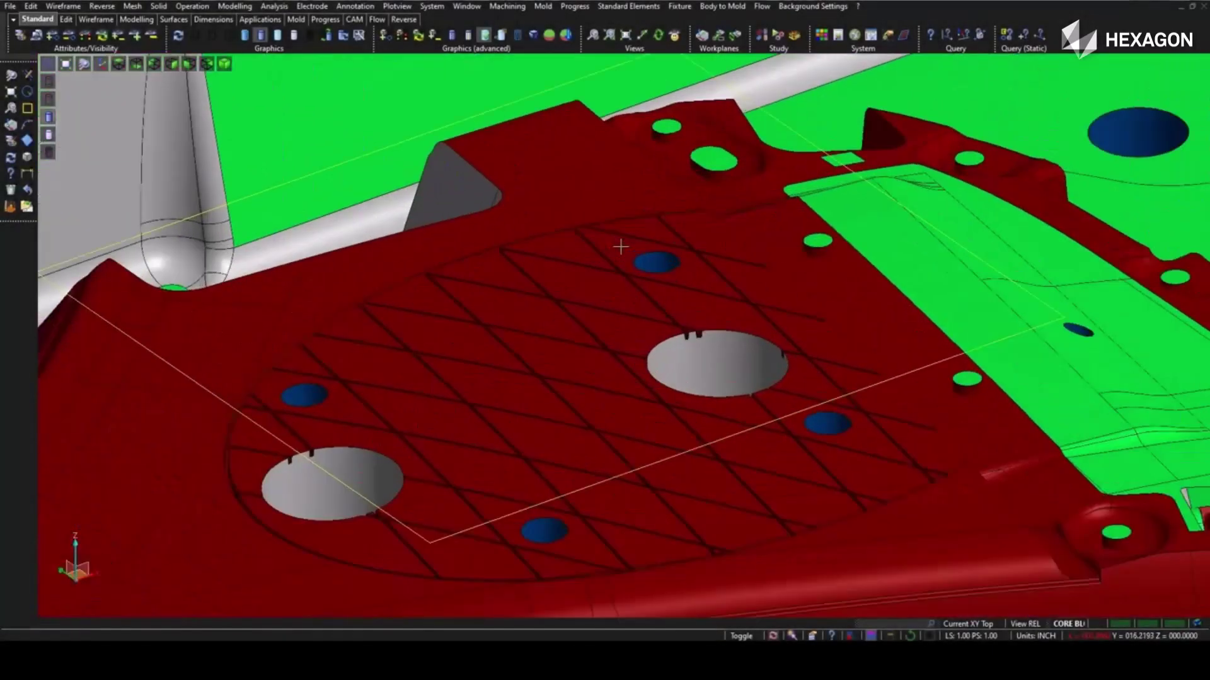
middle_drag(620, 247, 601, 297)
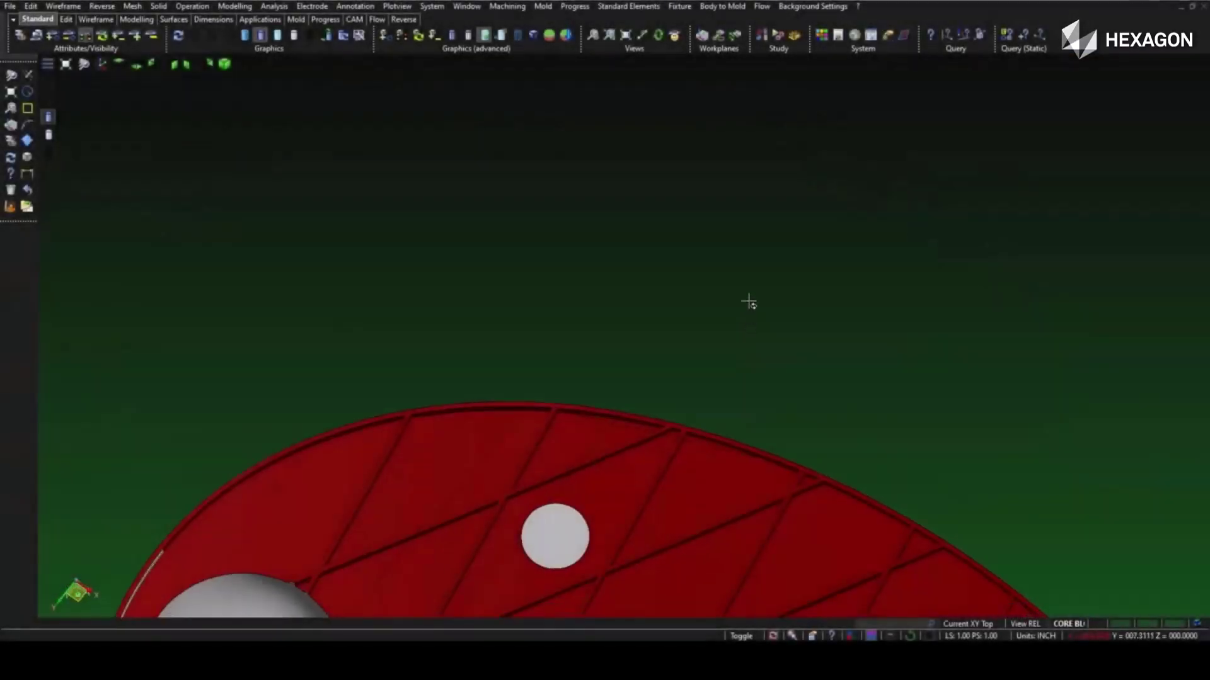
middle_drag(748, 300, 801, 267)
scroll(626, 275, down, 4)
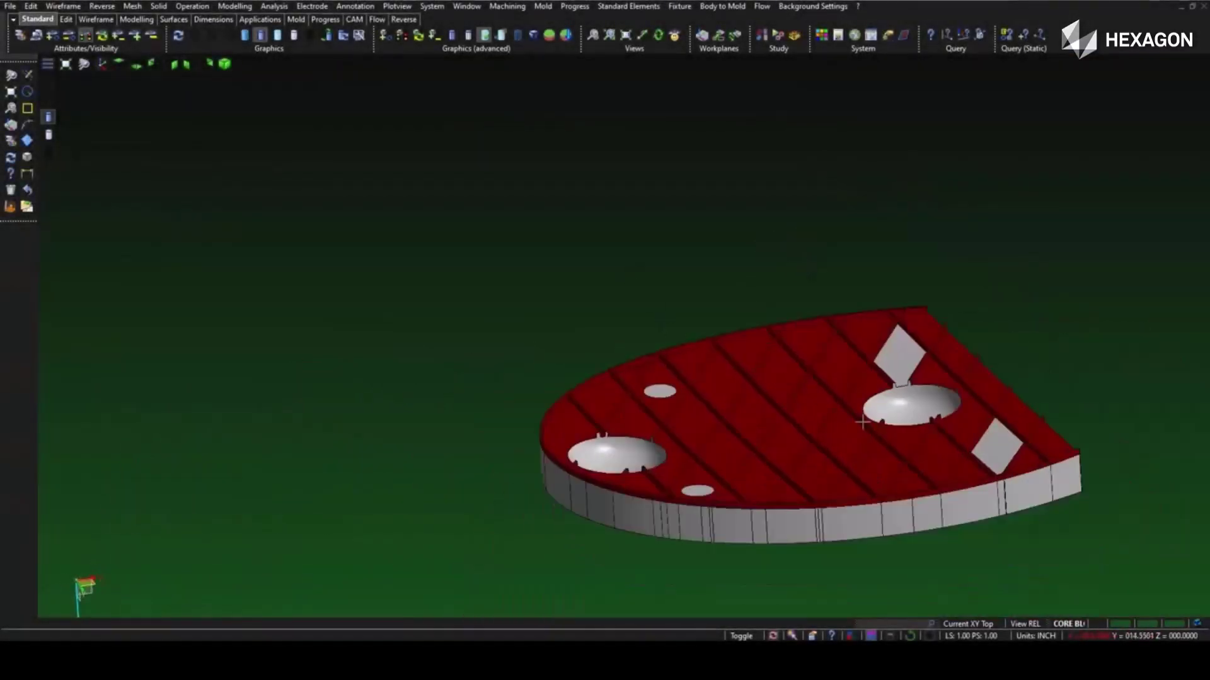
scroll(861, 423, up, 5)
middle_drag(753, 416, 775, 396)
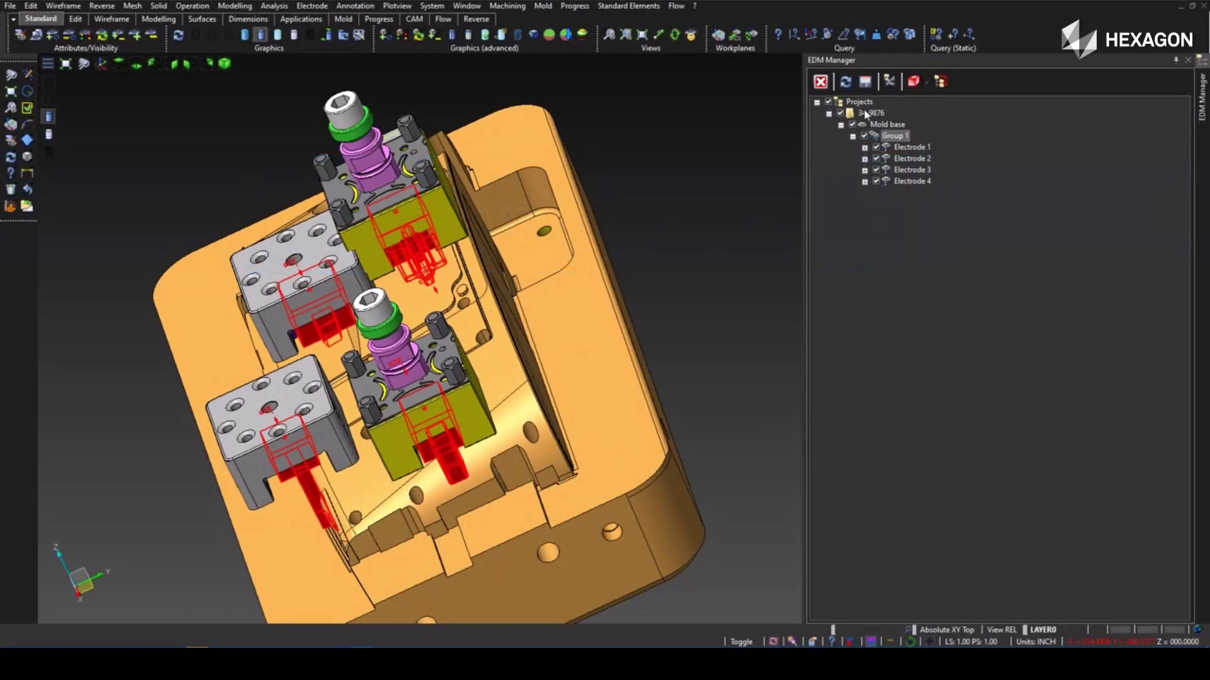
Step: Highlight the project, Mold base, Group 1 and Electrode 1 in the EDM tree and review the commands available for Electrode 1
click(868, 115)
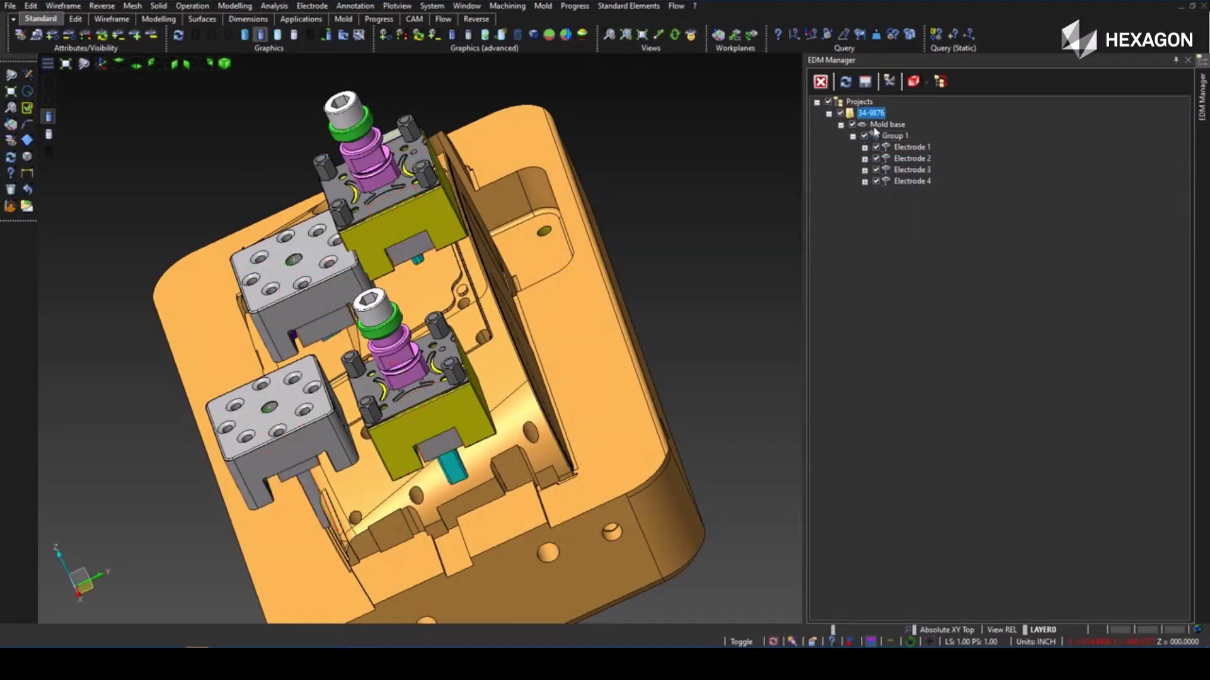
click(875, 128)
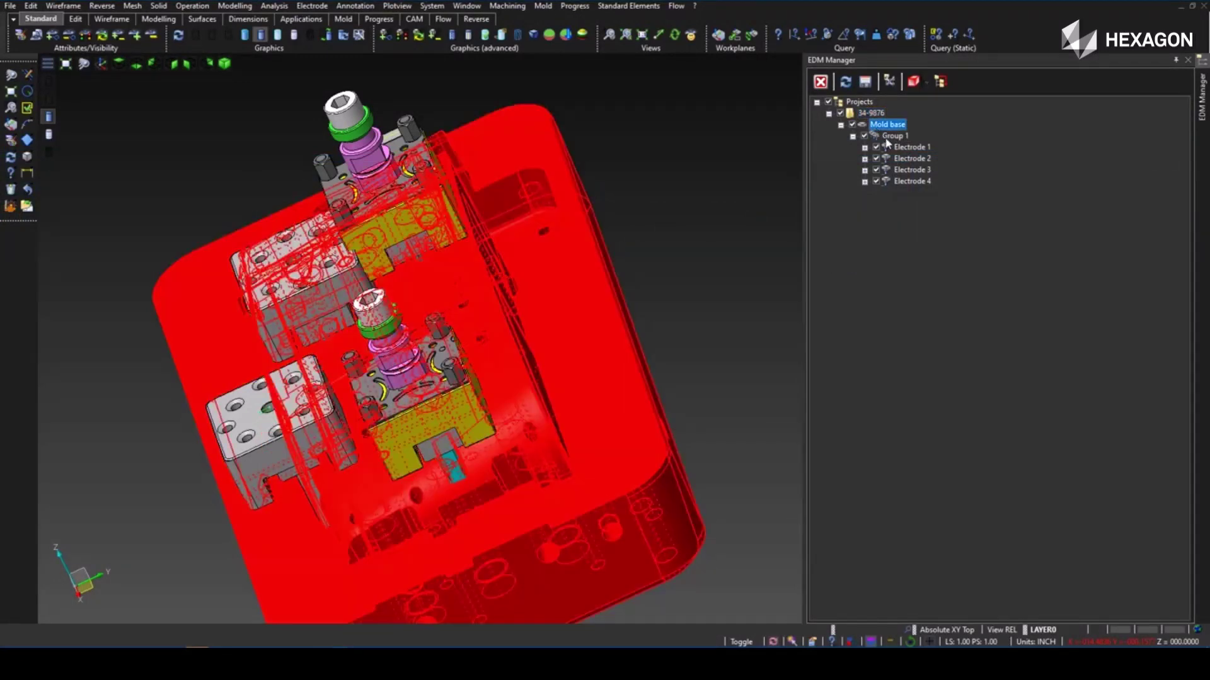
click(891, 136)
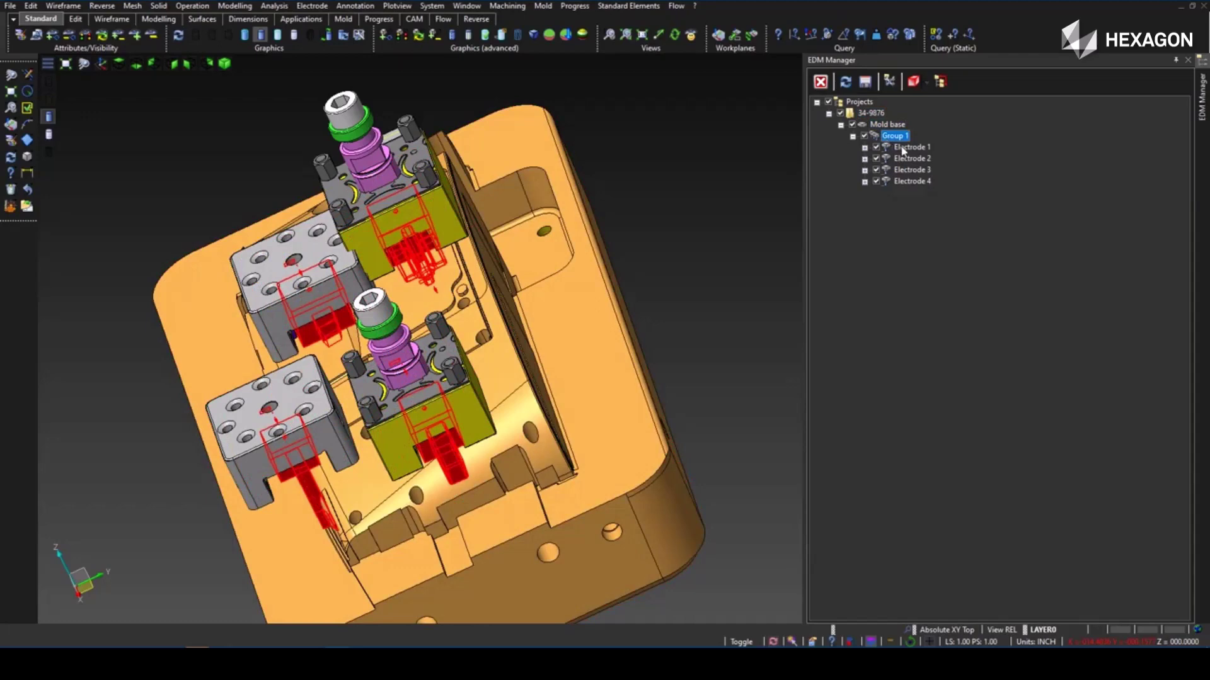
click(905, 147)
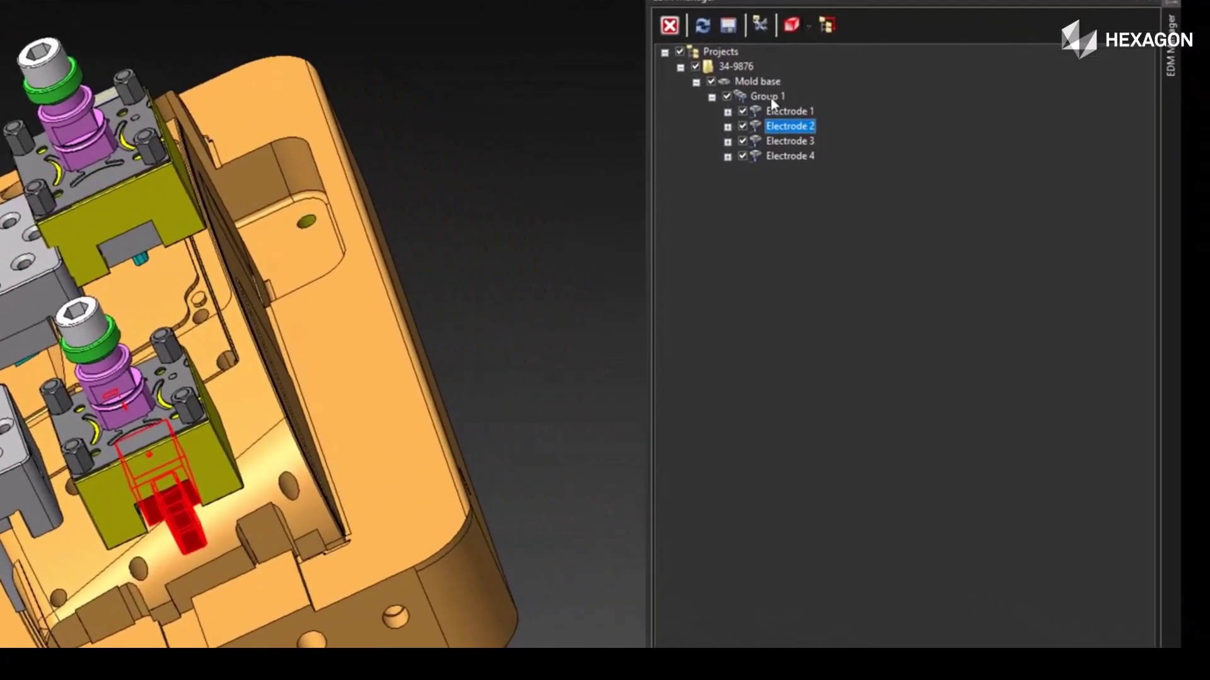
right_click(907, 147)
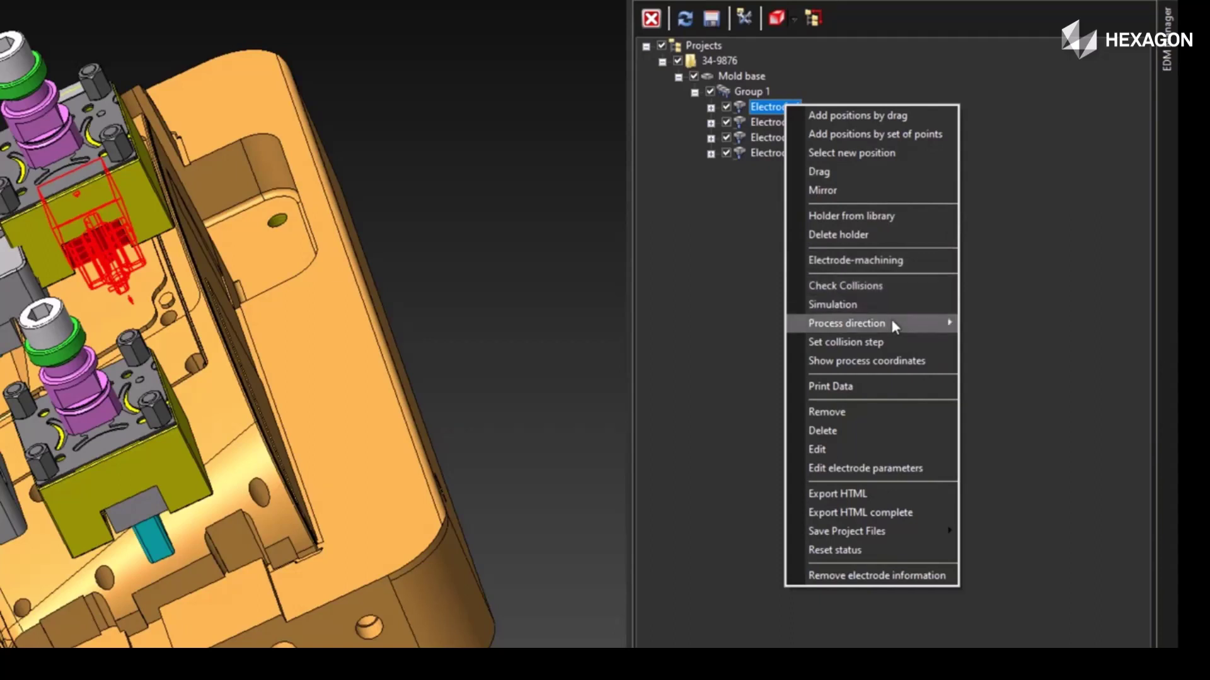
mouse_move(890, 322)
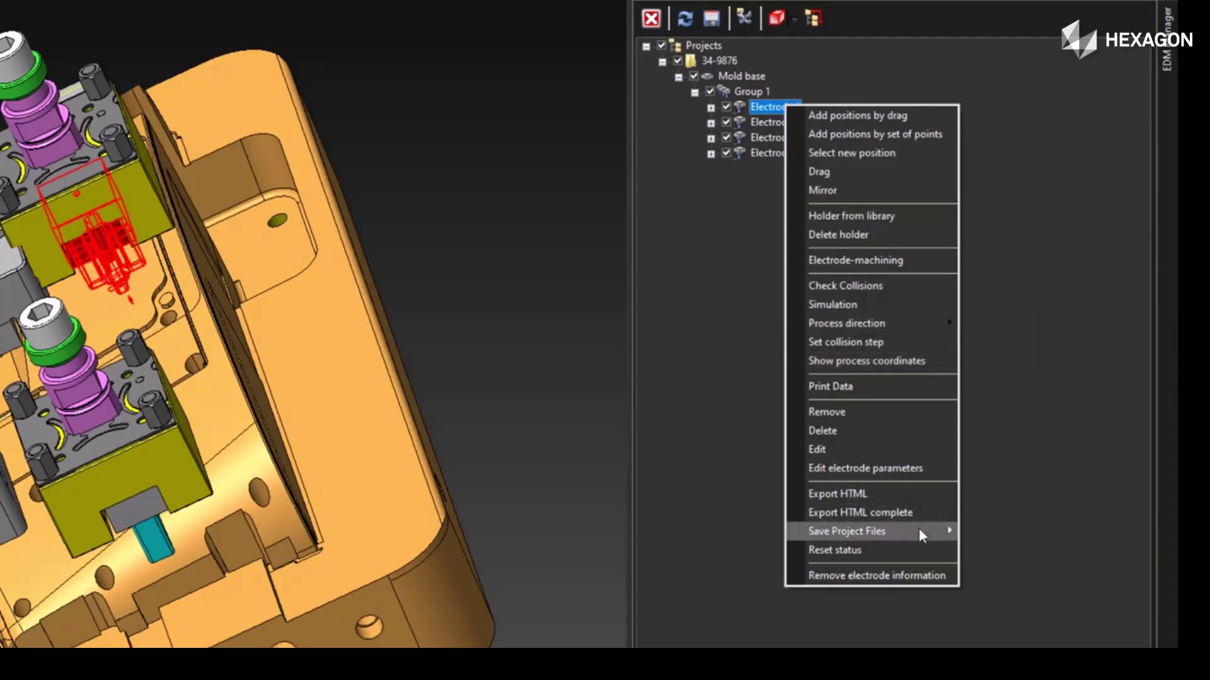
mouse_move(918, 531)
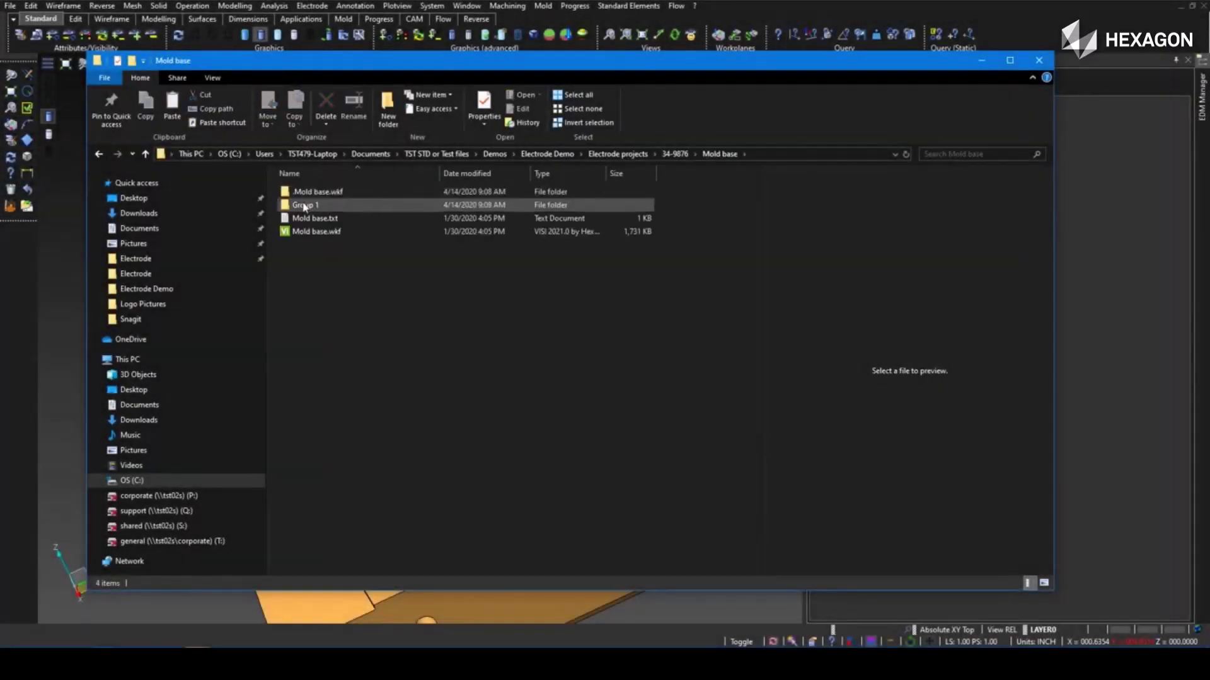
Step: In File Explorer, browse the Mold base folder through Group 1 to Electrode 1 and preview the saved Electrode 1_1.wkf file
double_click(305, 203)
click(306, 195)
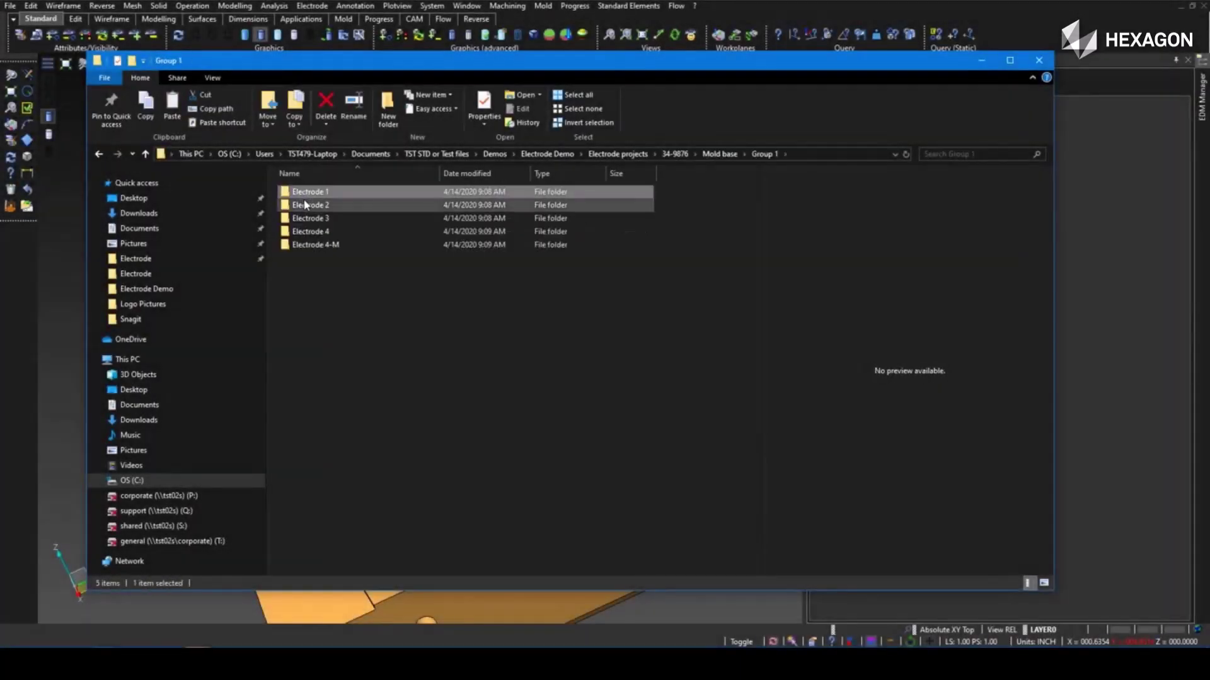
double_click(305, 193)
click(309, 219)
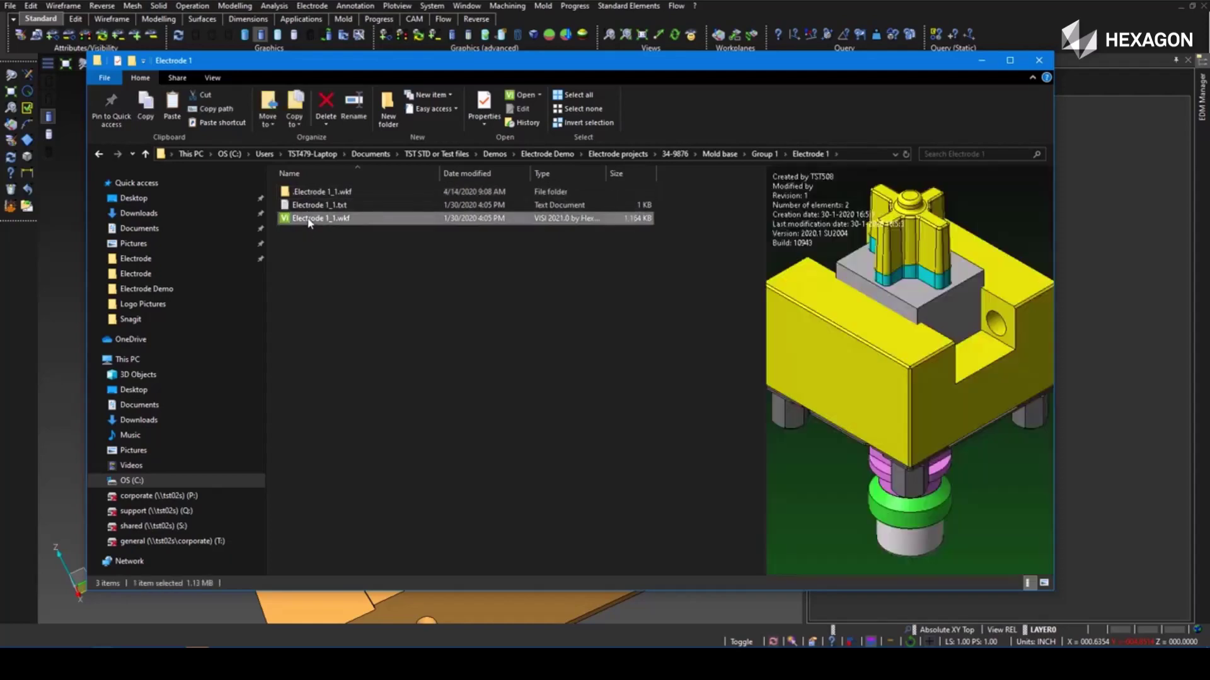
click(308, 205)
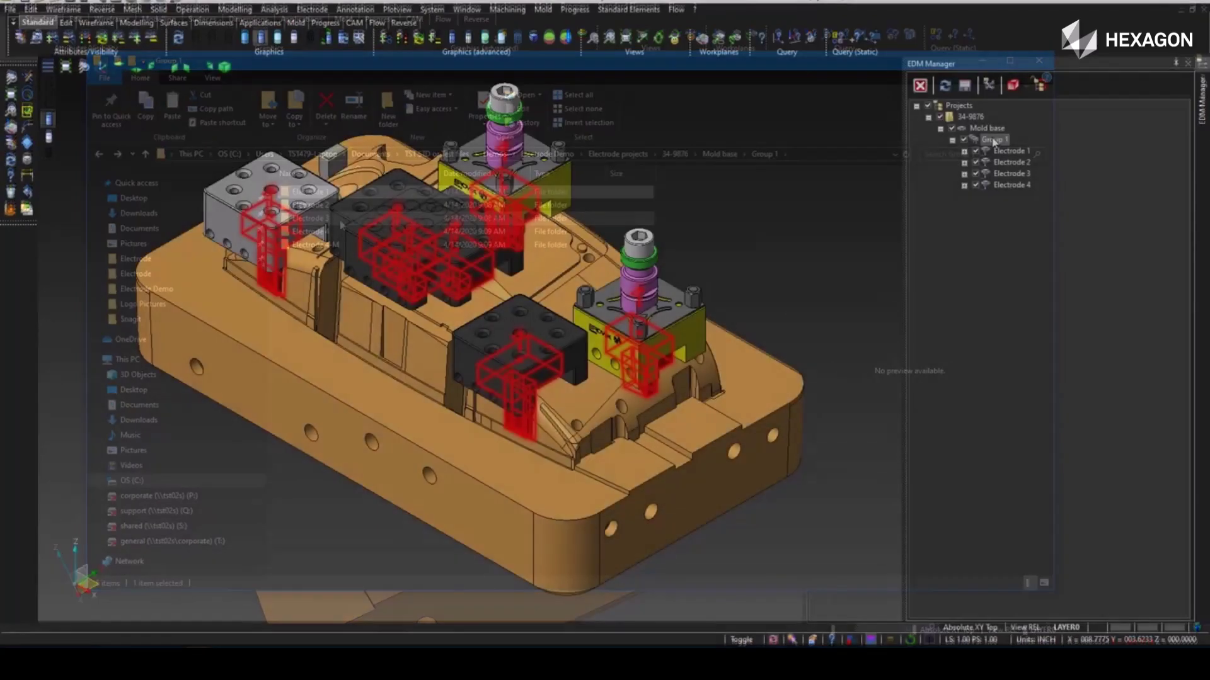
Step: Open the HTML electrode reports for Group 1 in the browser and review the sheets for Electrodes 1, 2 and 3
right_click(994, 139)
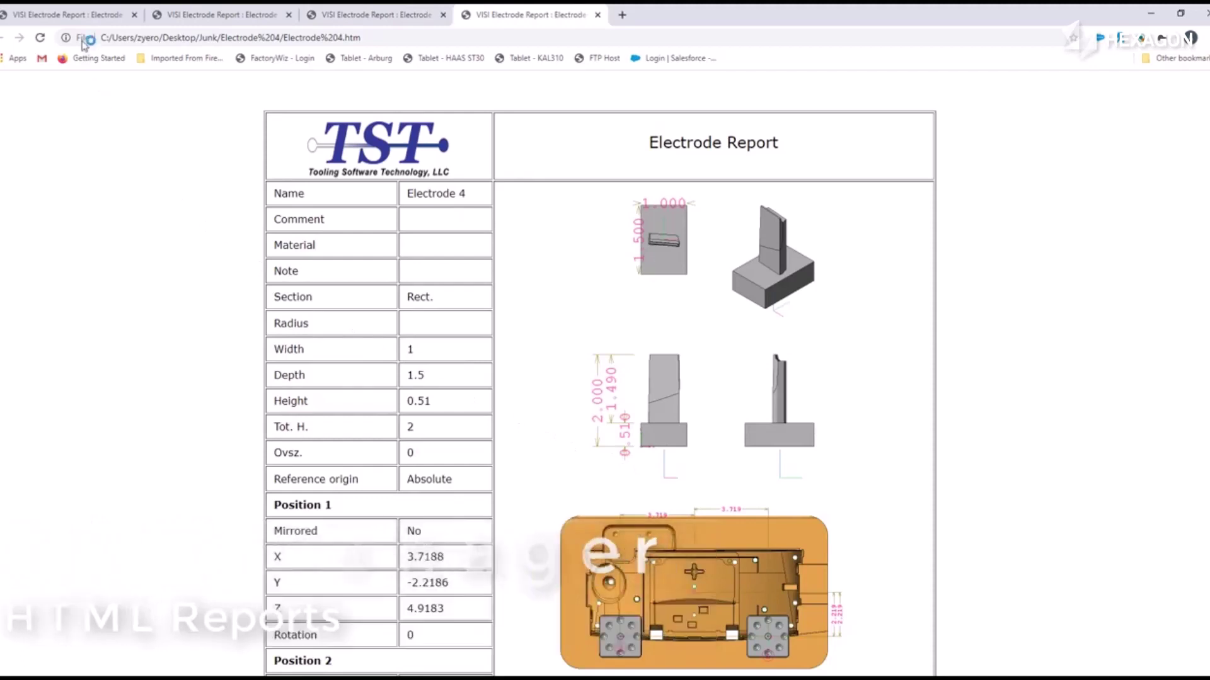
click(83, 16)
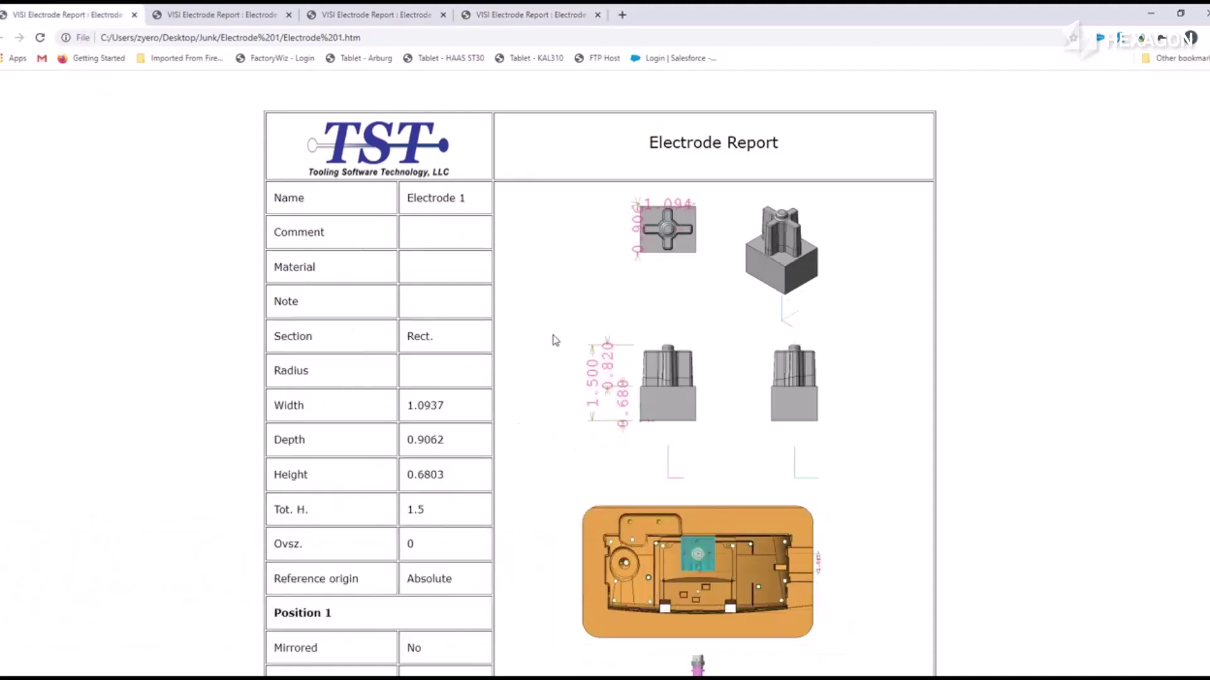
scroll(555, 340, down, 2)
scroll(555, 340, up, 2)
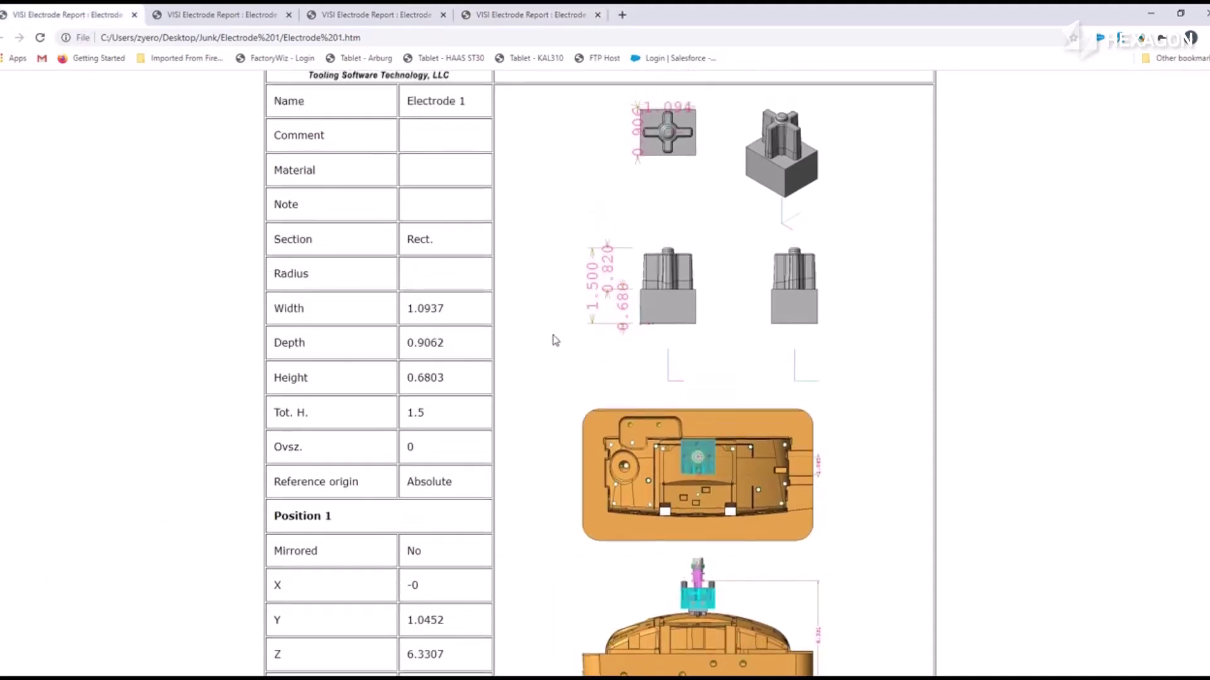
click(213, 16)
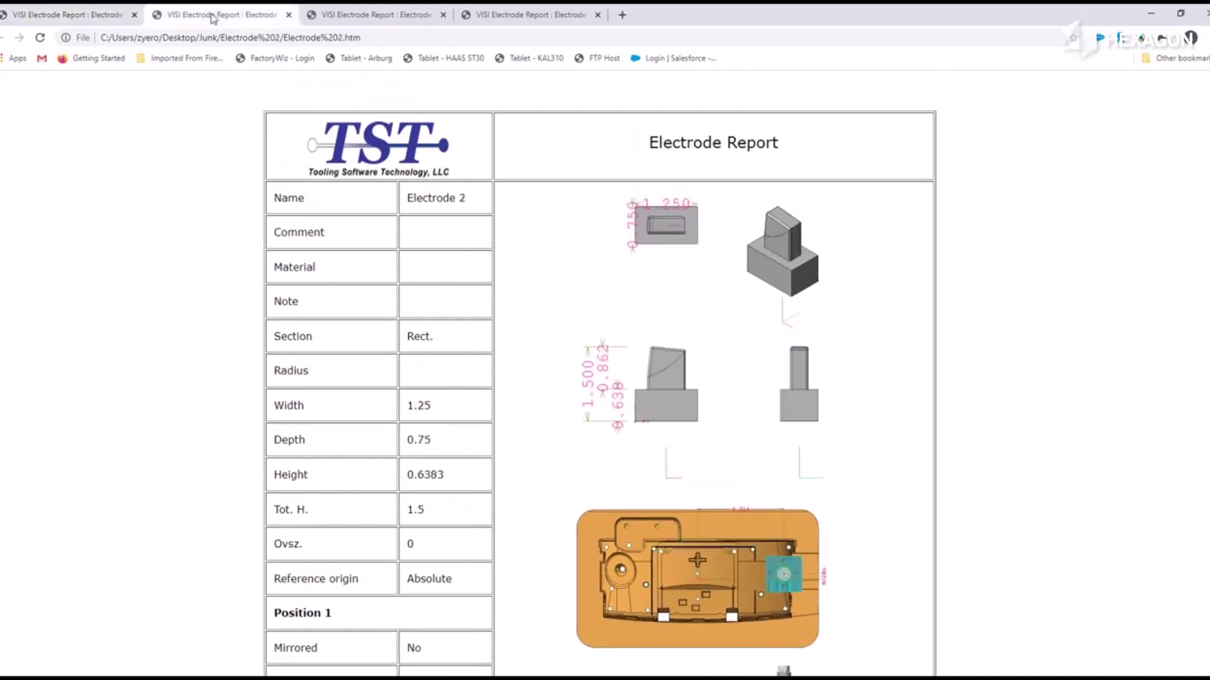
click(341, 15)
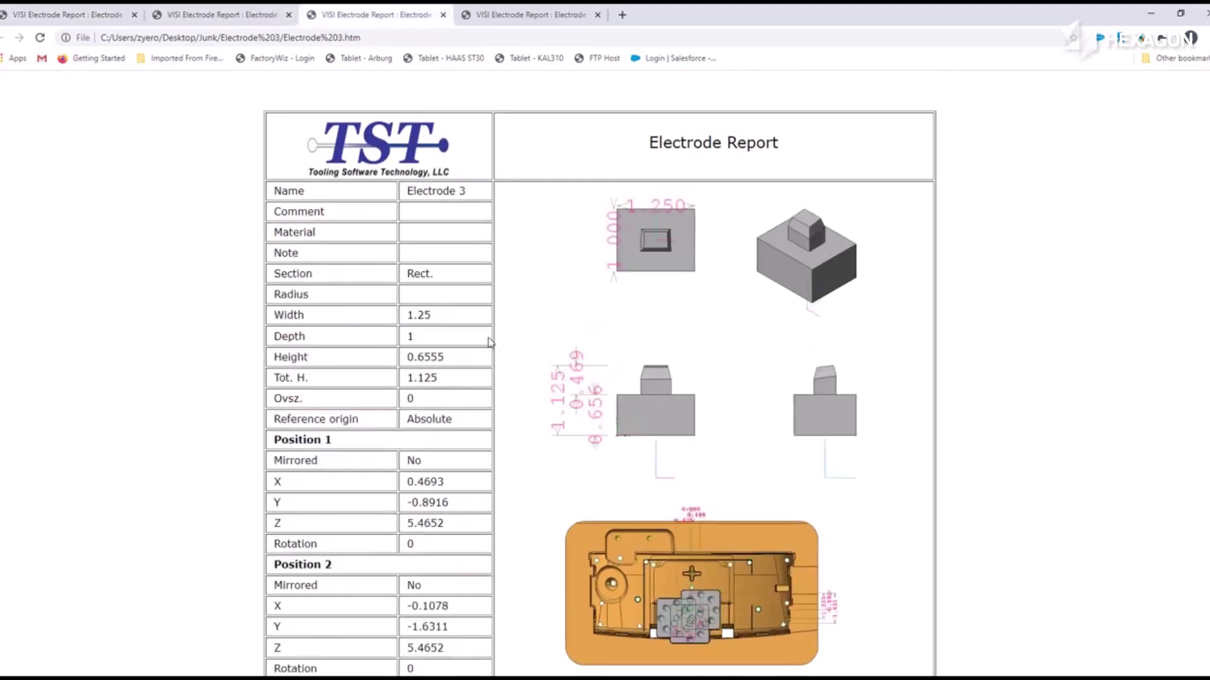
scroll(534, 354, down, 2)
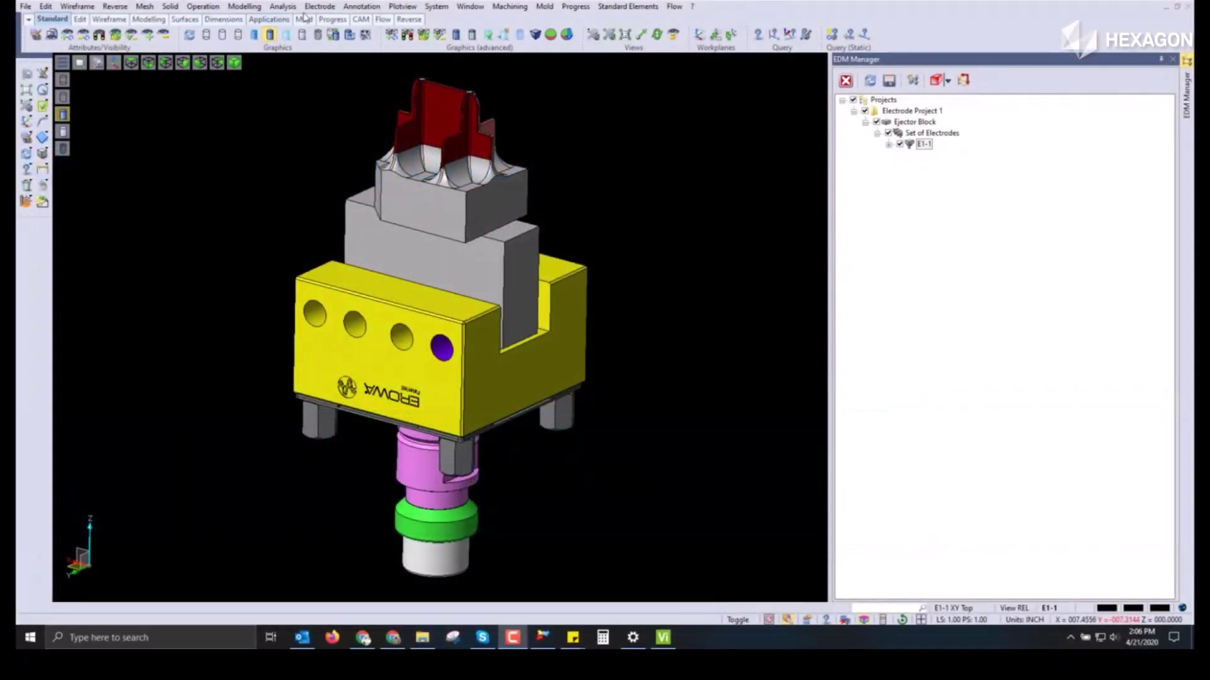
Step: Open the Electrode Manager and start the Electrode-machining definition for electrode E1-1
click(319, 8)
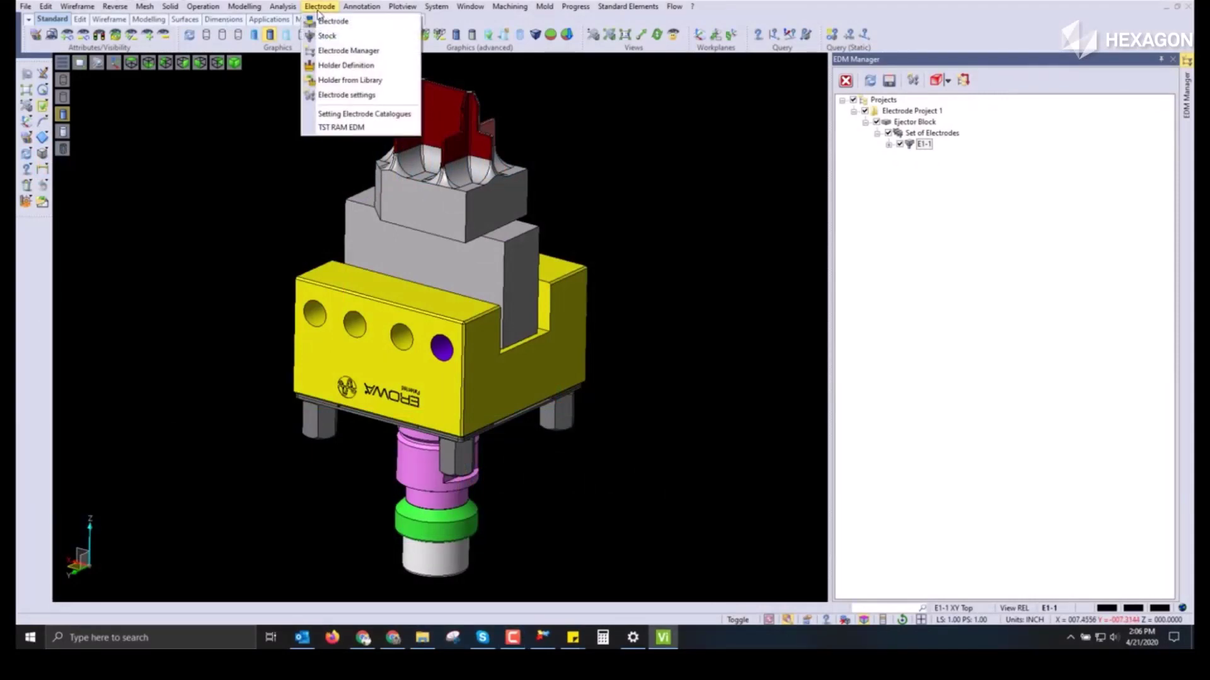
click(346, 50)
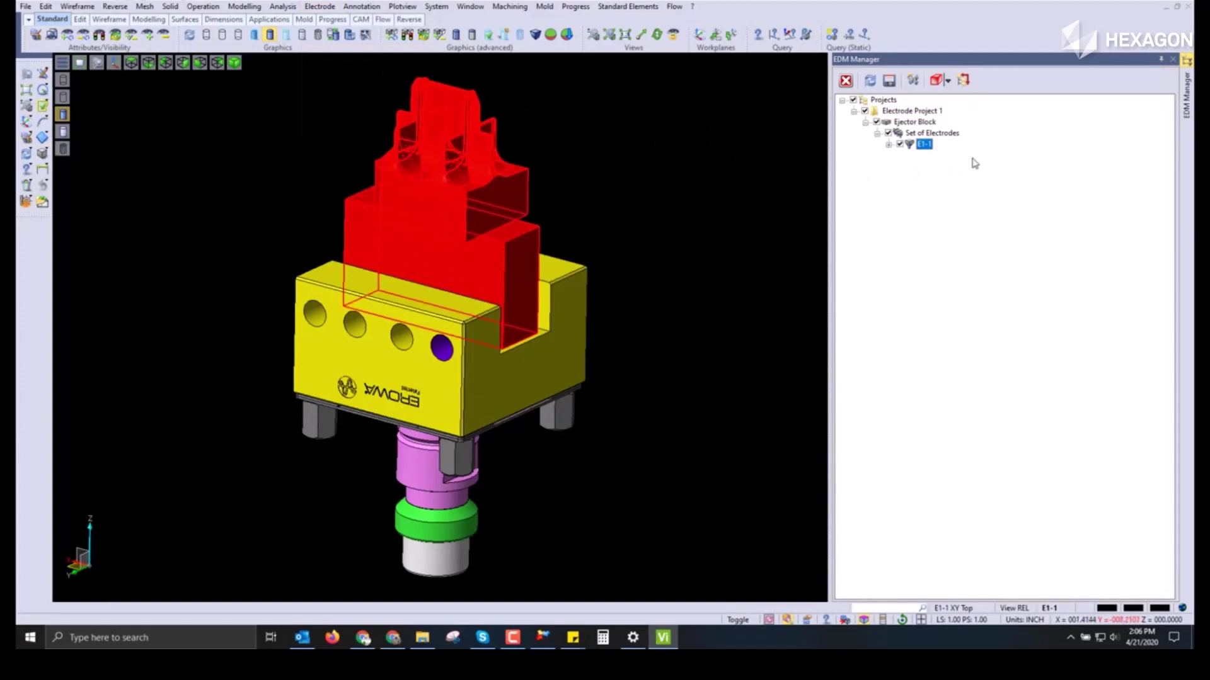
right_click(925, 147)
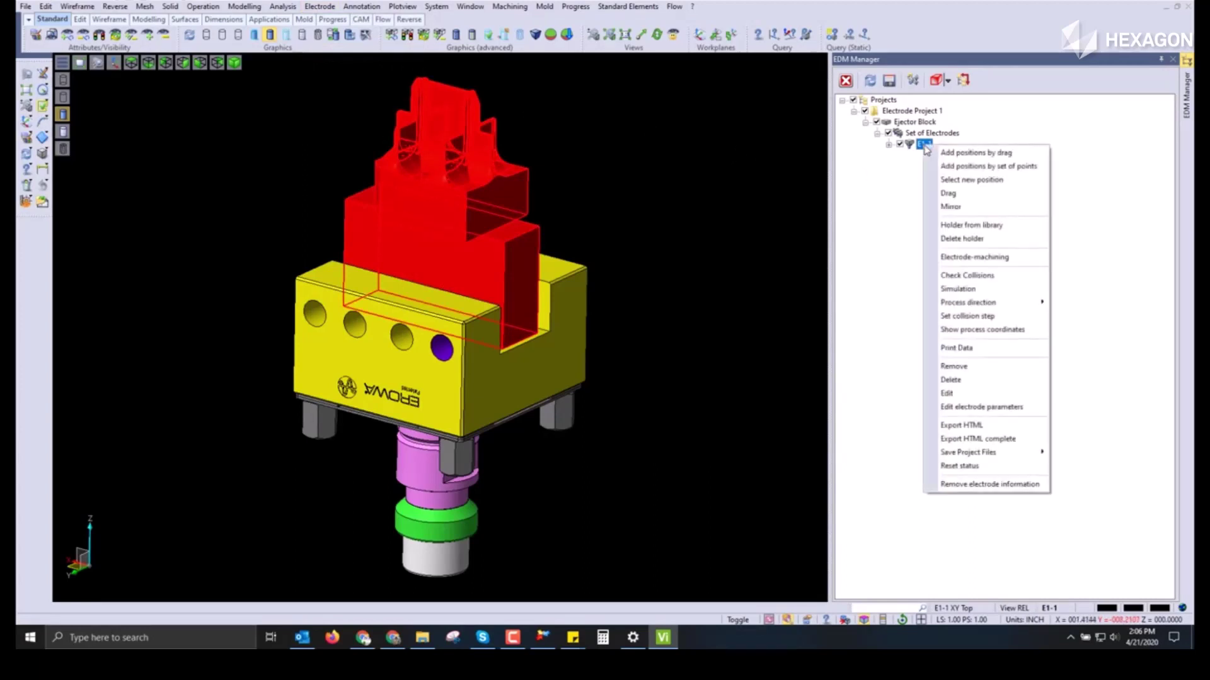
click(974, 257)
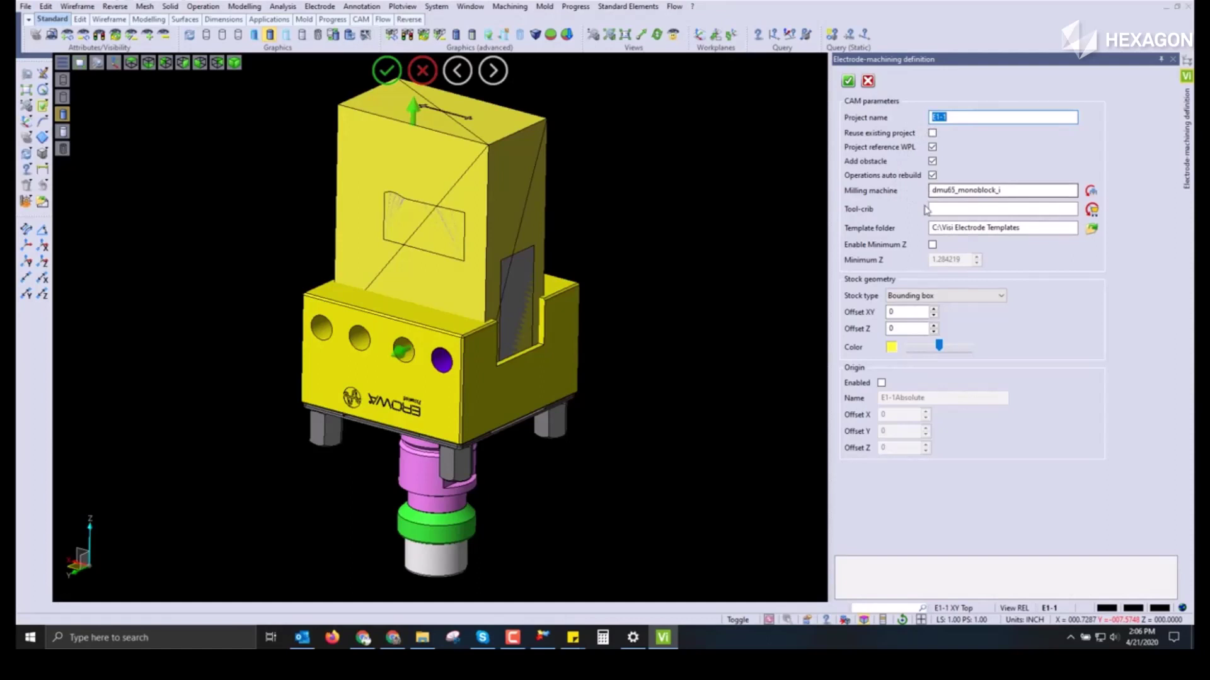
Step: Try a Minimum Z limit of 2.25 for the electrode machining, and disable the limit again
click(931, 246)
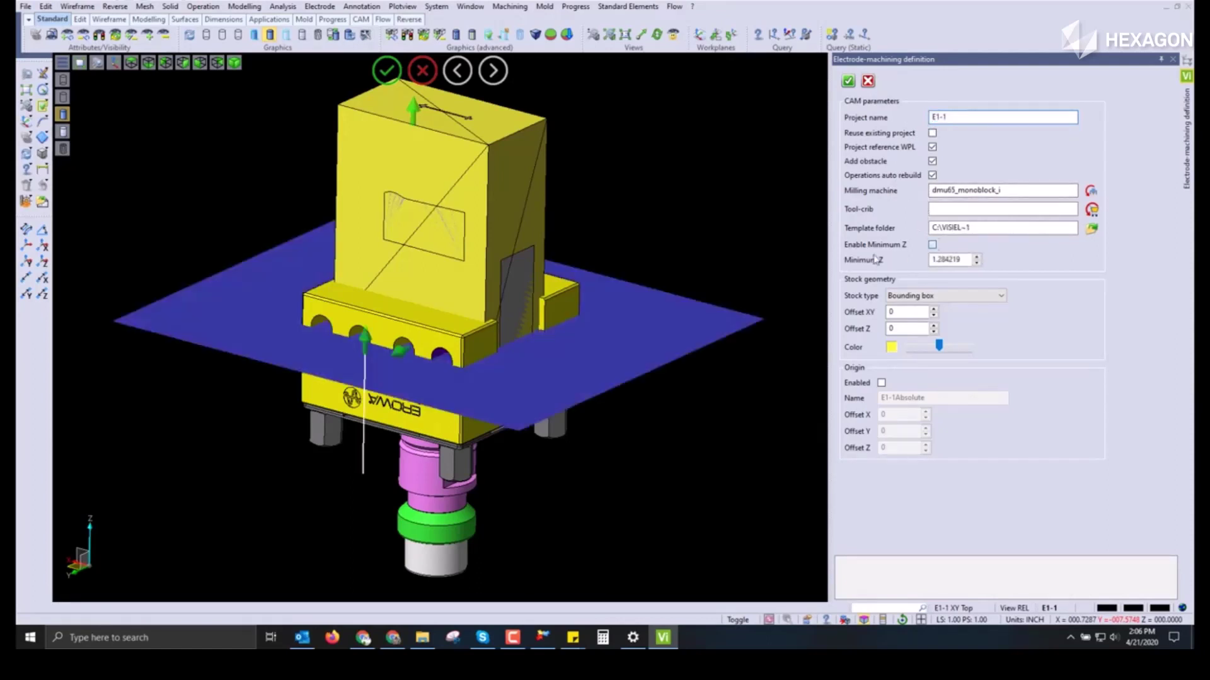
drag(351, 338, 351, 247)
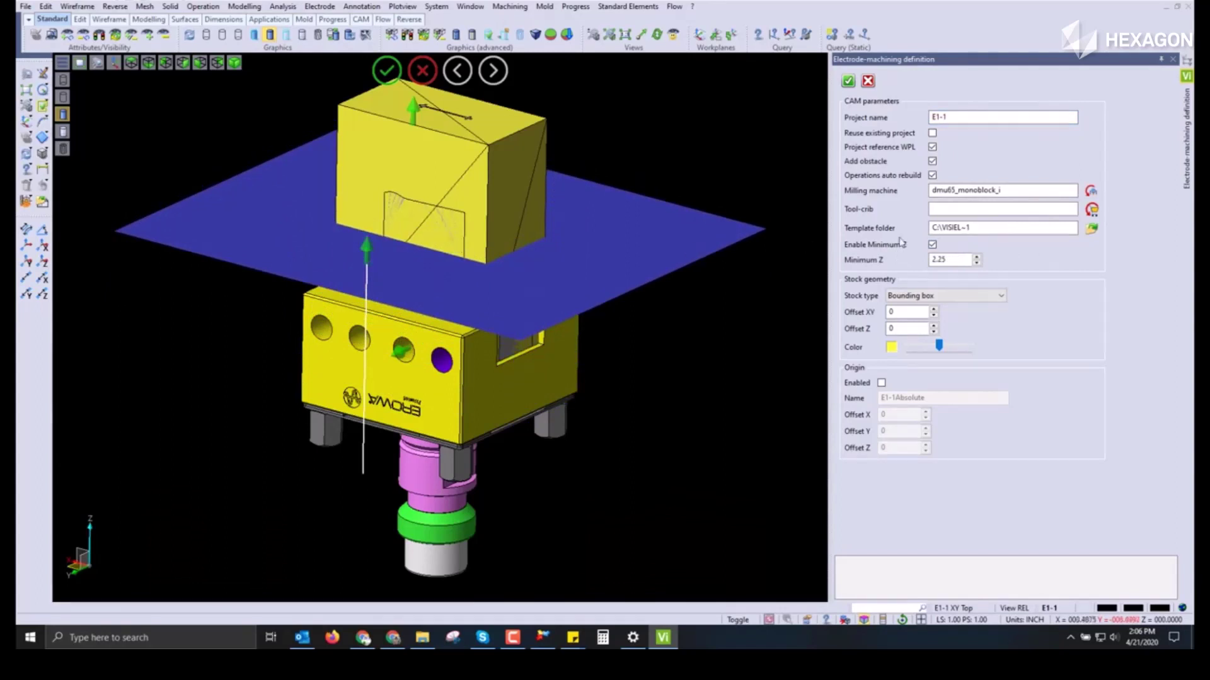
click(933, 245)
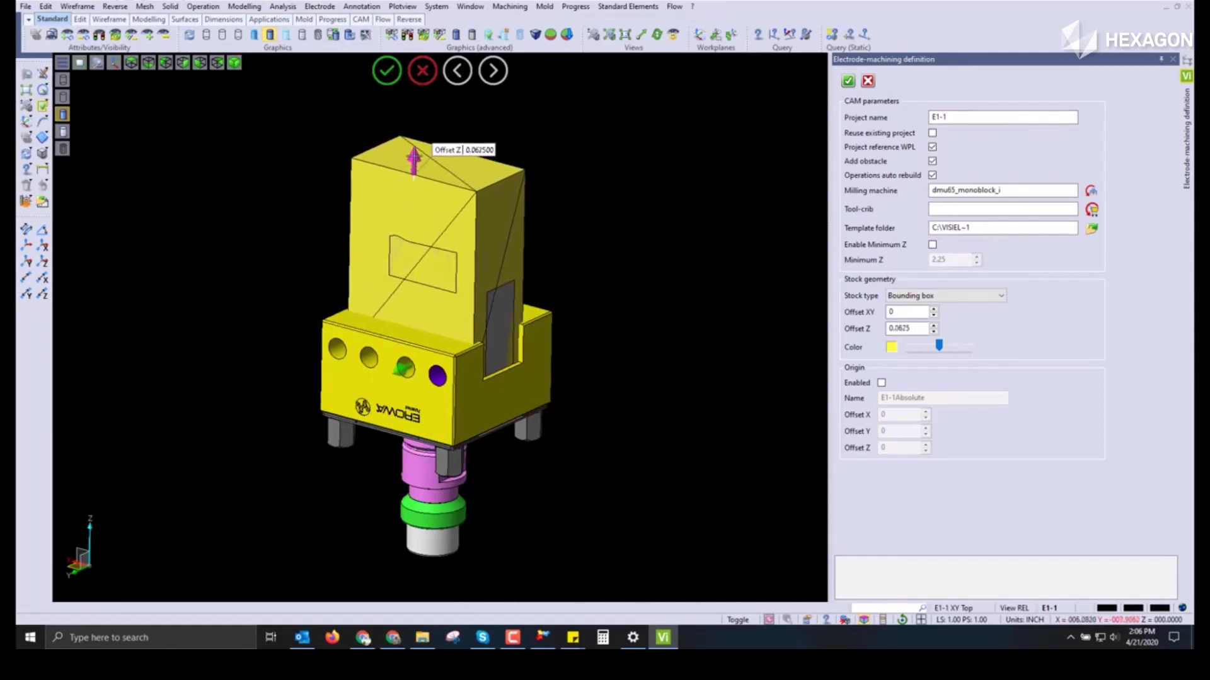
Step: Apply the electrode-machining definition with a stock Z offset of 0.25 and load the Electrode 0-12-6 operations template
mouse_move(431, 159)
mouse_down()
mouse_move(430, 107)
mouse_move(430, 140)
mouse_up()
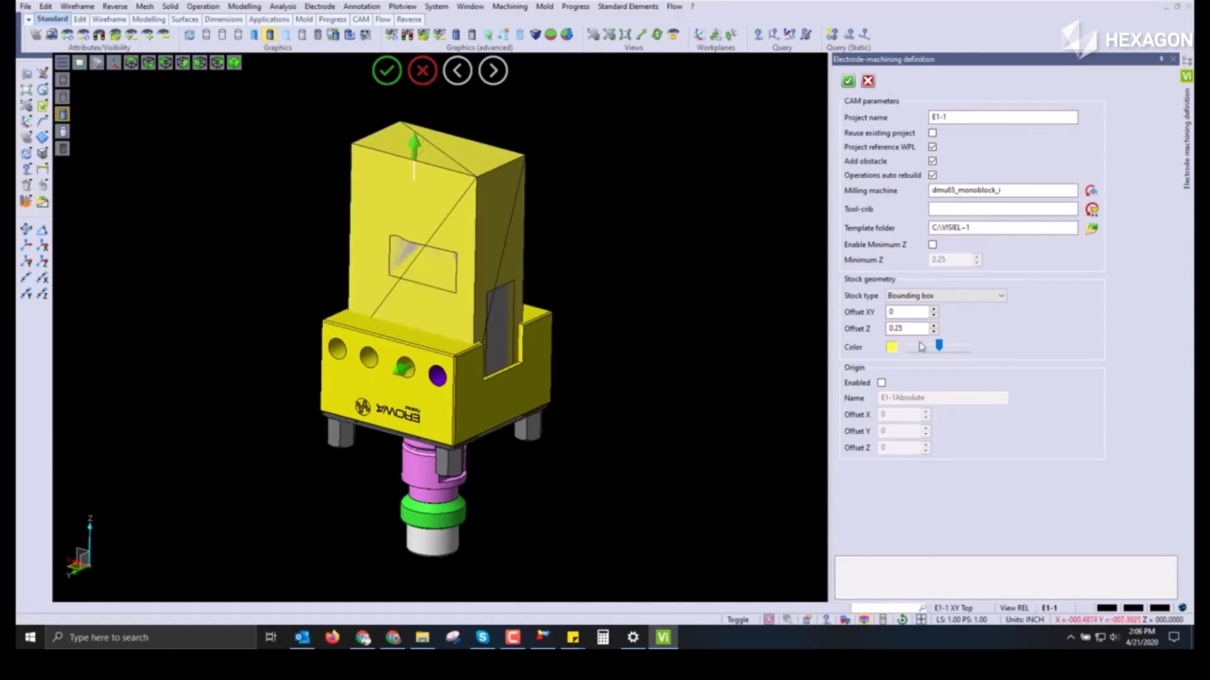
click(849, 84)
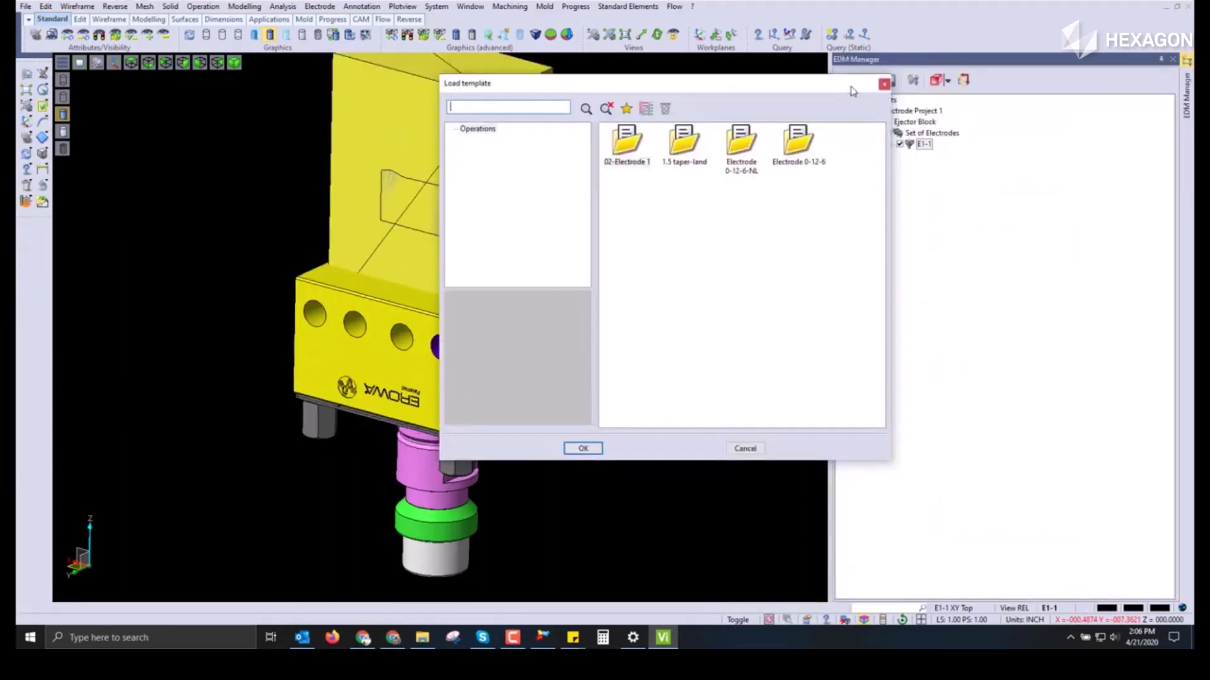
click(794, 162)
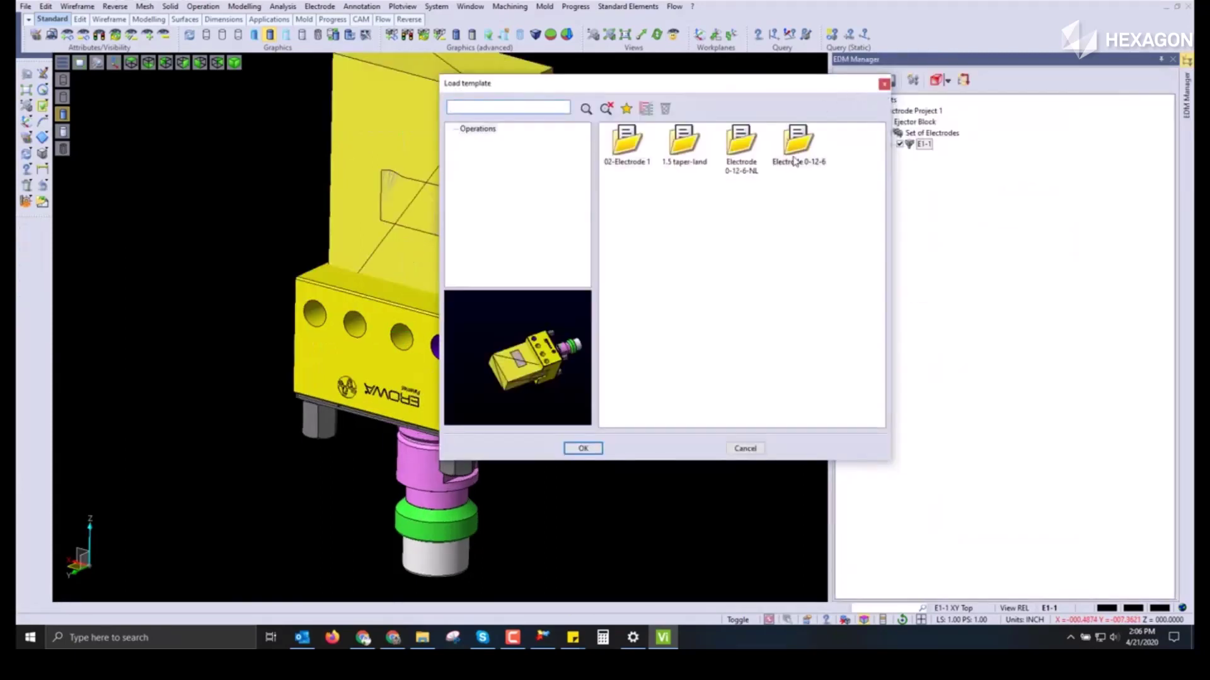
click(584, 448)
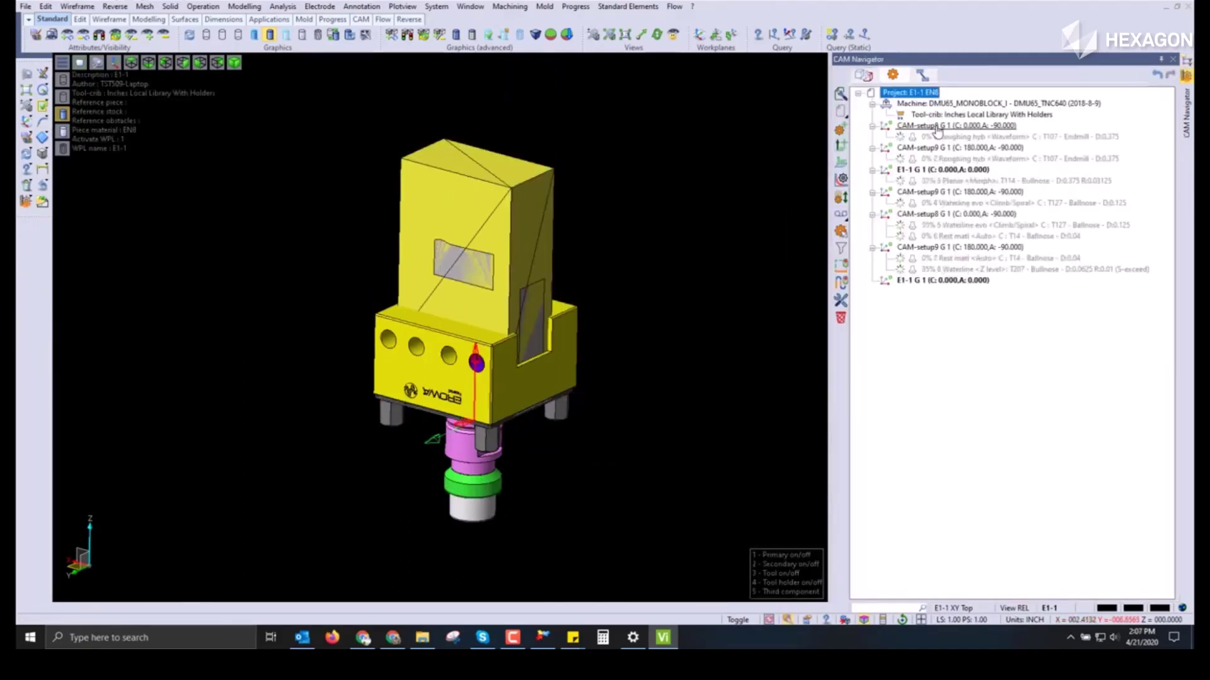
Step: Inspect the E1-1 workpiece model in the CAM Navigator's model manager and return to the machining operations
click(867, 78)
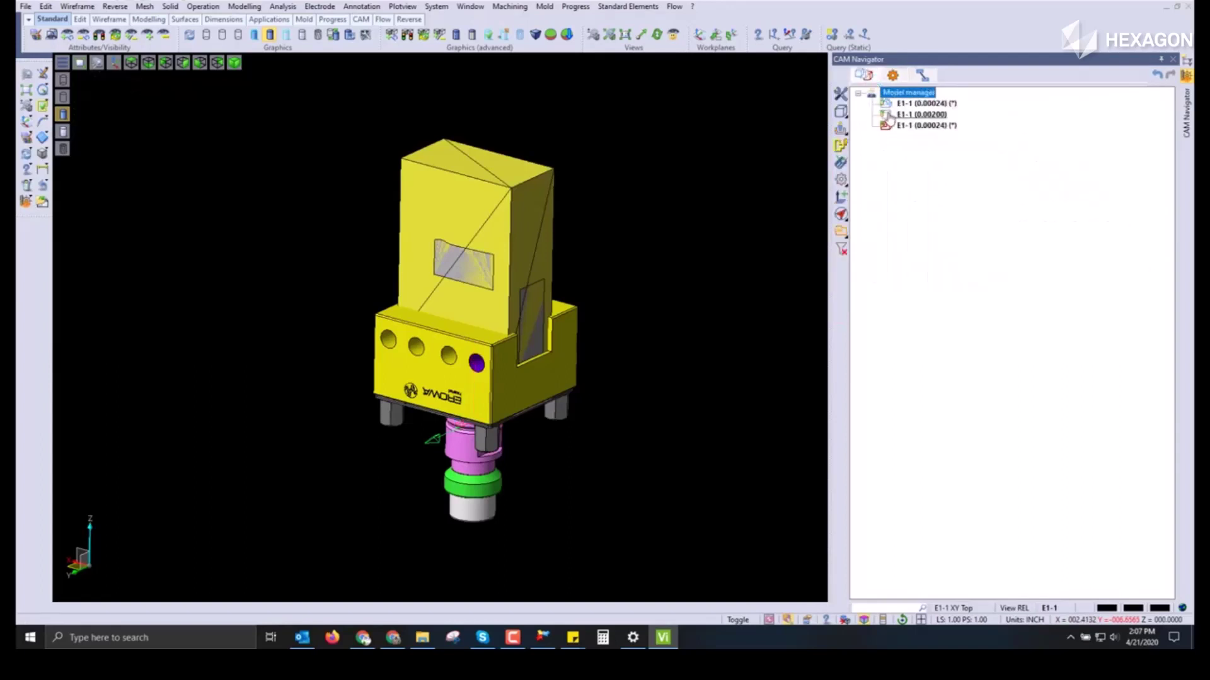
click(921, 115)
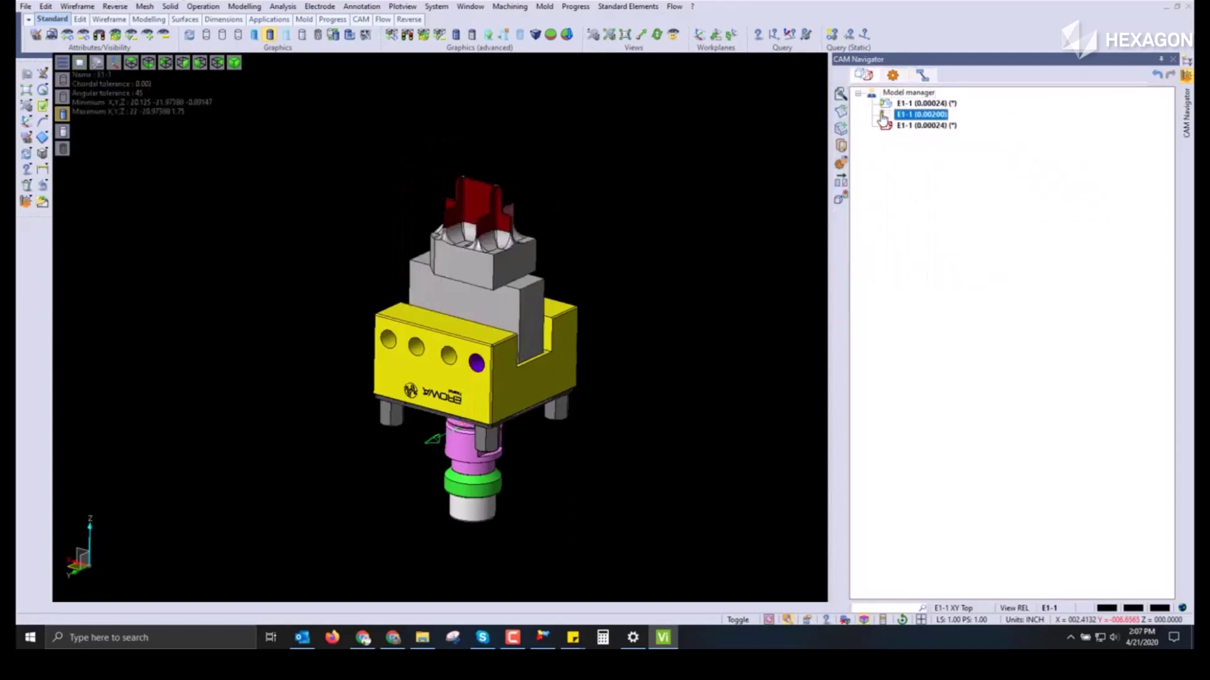
click(894, 77)
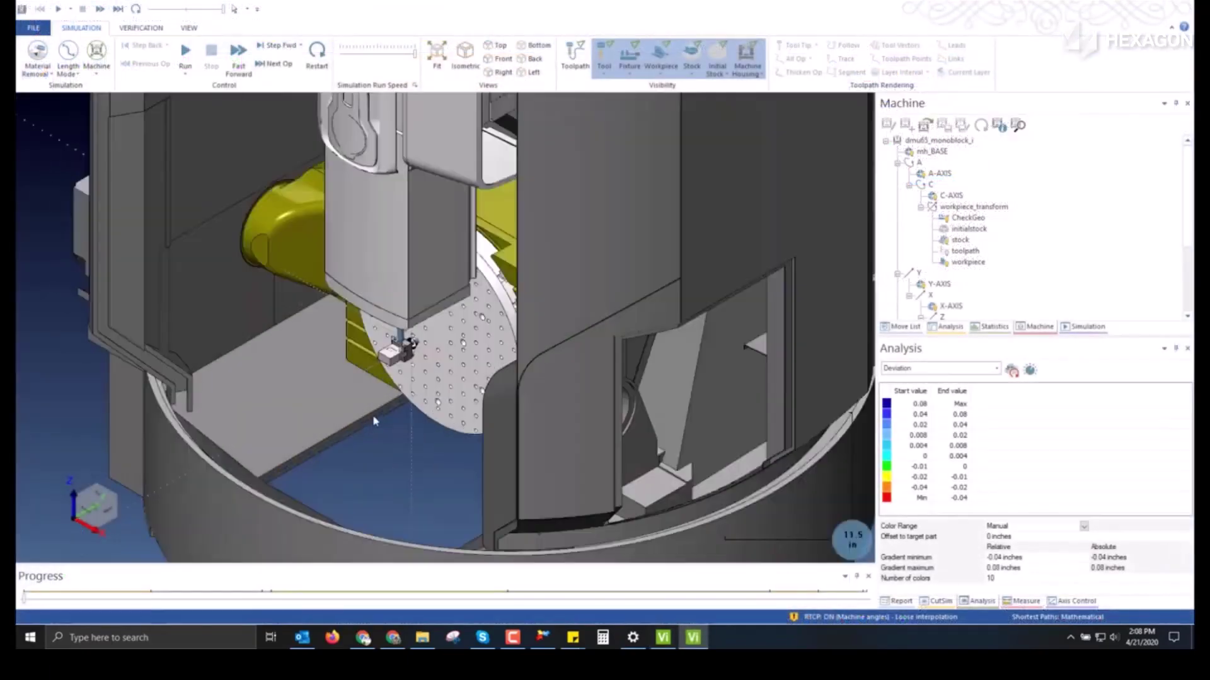
Step: Run the machine simulation of the electrode's toolpaths and examine the deviation analysis on the machined electrode from several angles
scroll(397, 369, down, 1)
middle_drag(397, 369, 452, 362)
scroll(420, 342, up, 9)
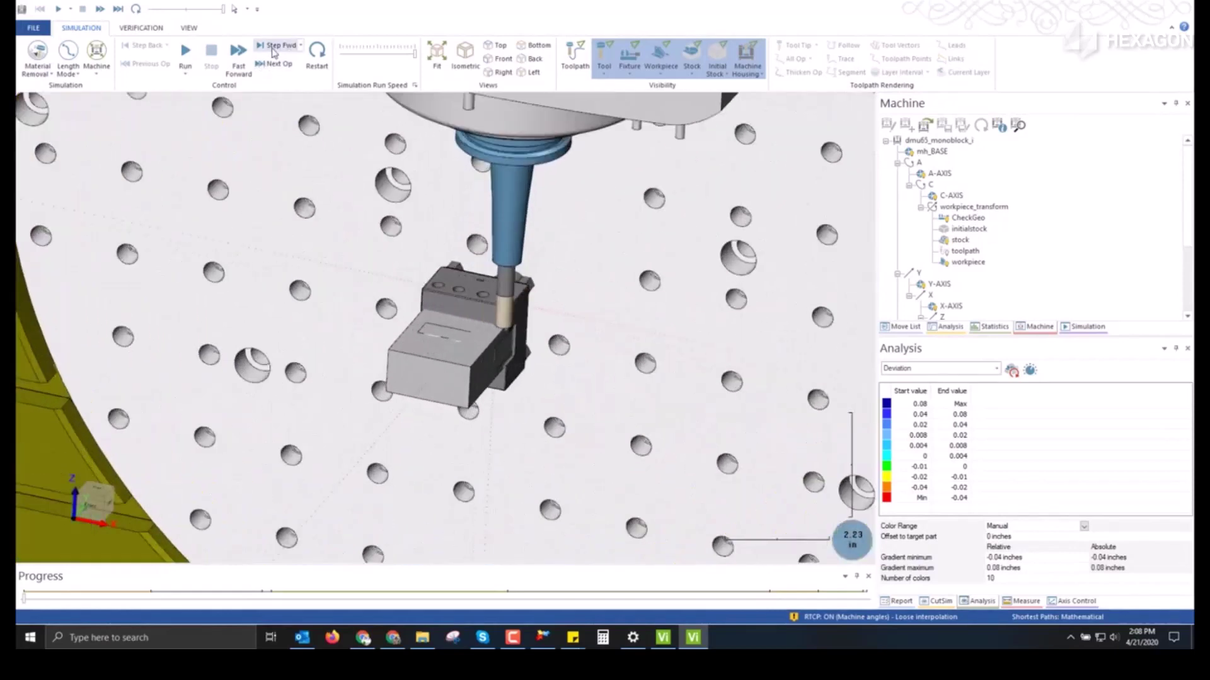
click(185, 53)
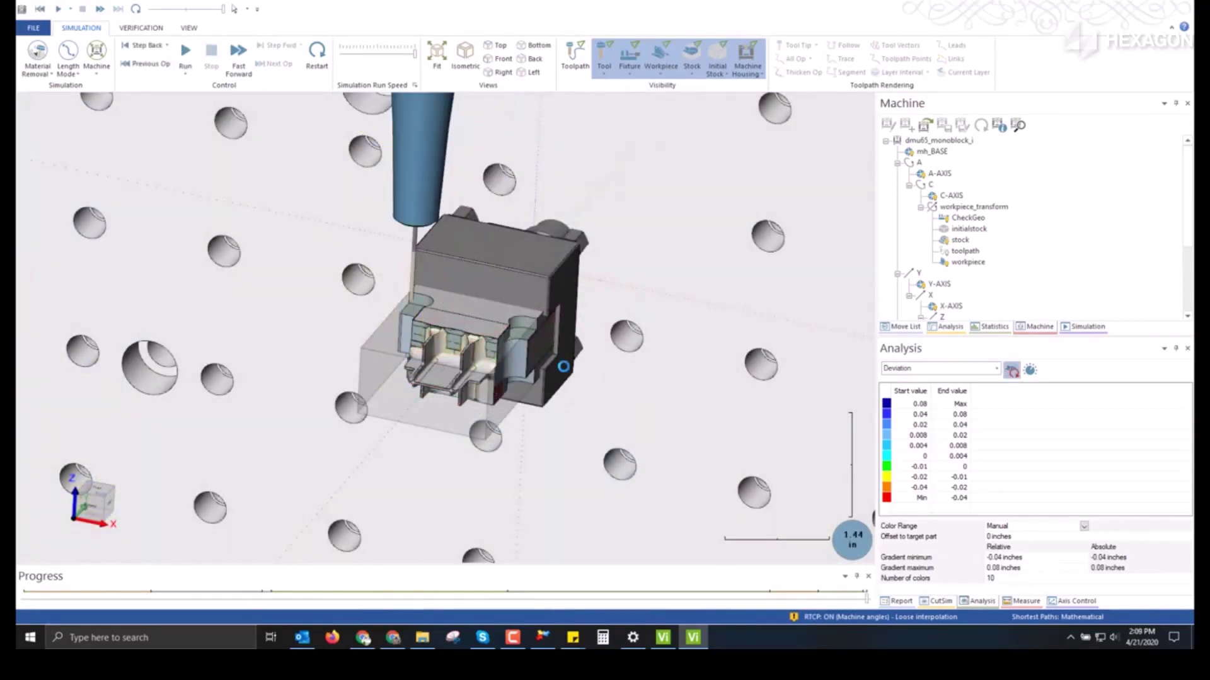
scroll(460, 395, up, 3)
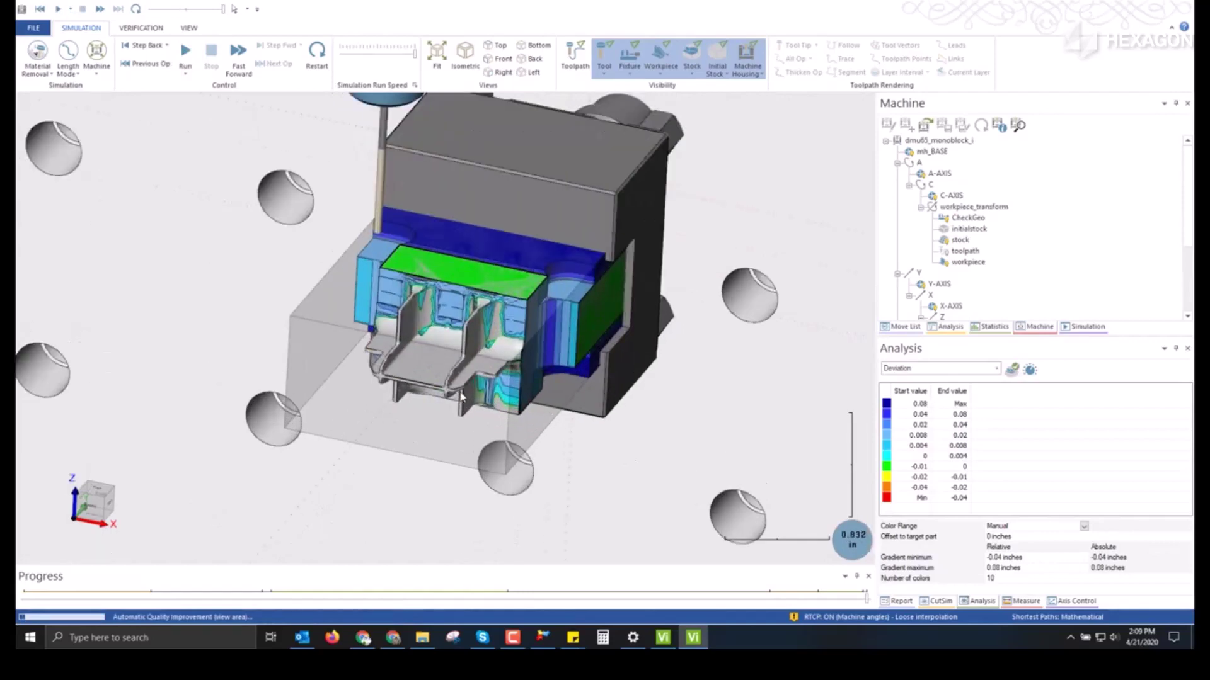
scroll(461, 395, down, 6)
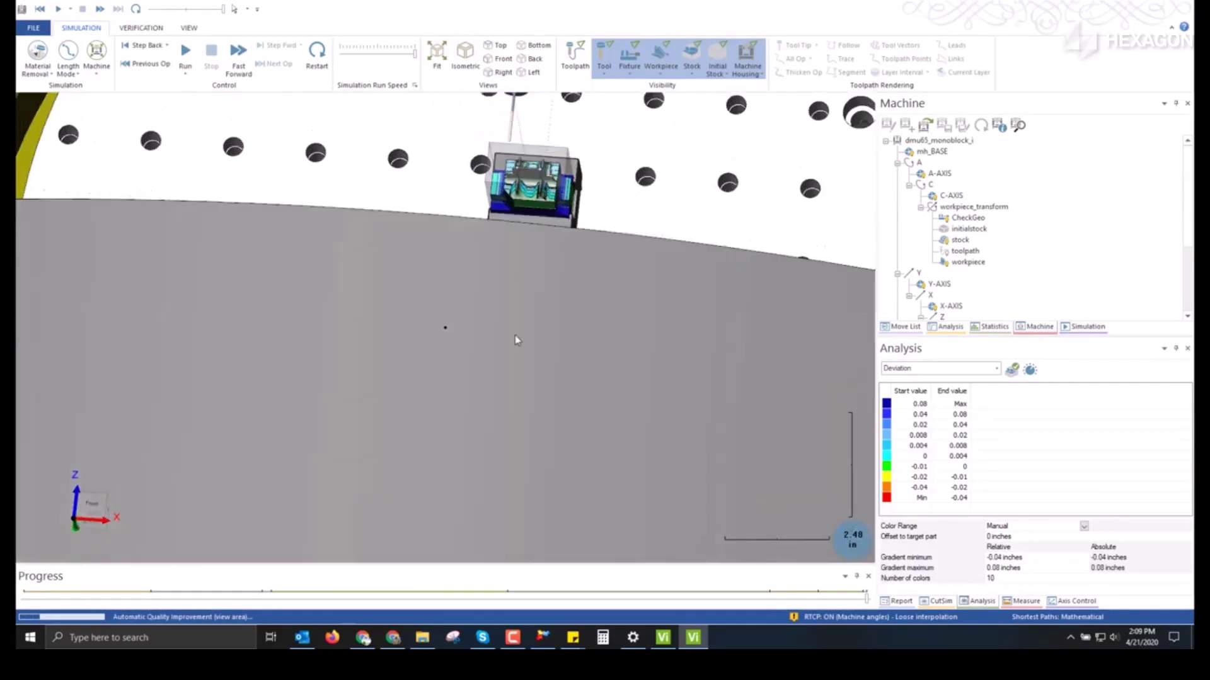
middle_drag(514, 336, 464, 334)
scroll(464, 250, up, 6)
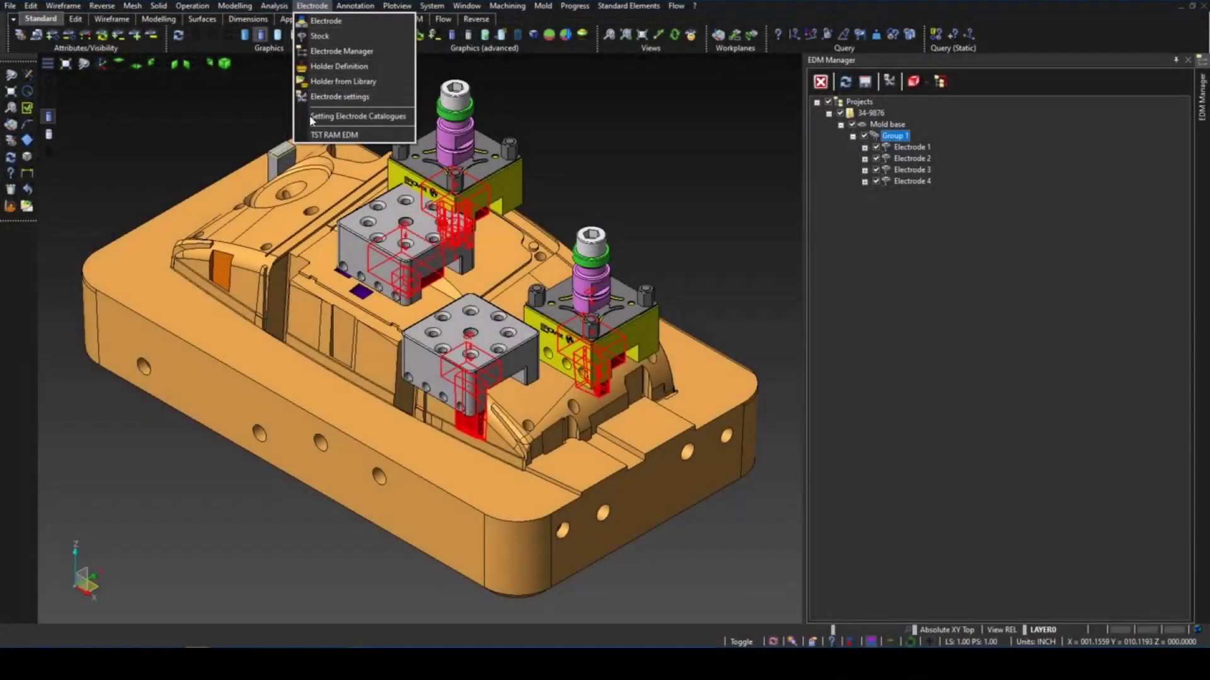
Step: Open TST RAM EDM for the four electrodes and choose Ingersoll Eagle as the EDM RAM program type
click(315, 134)
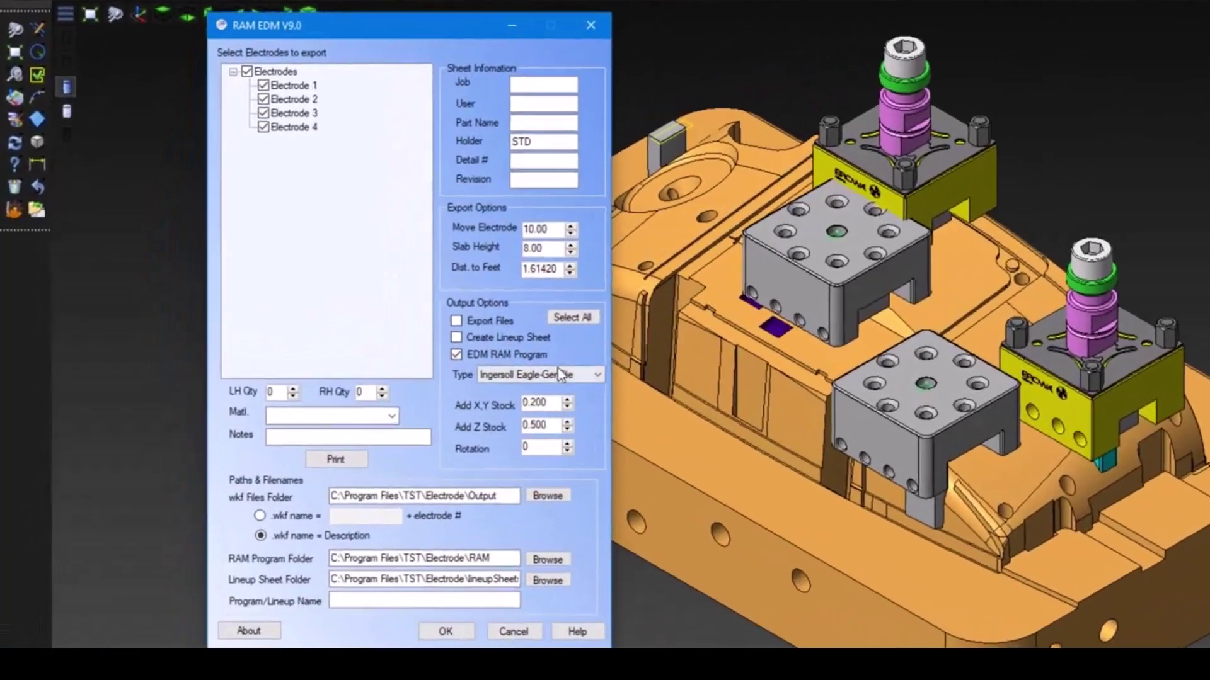
click(416, 326)
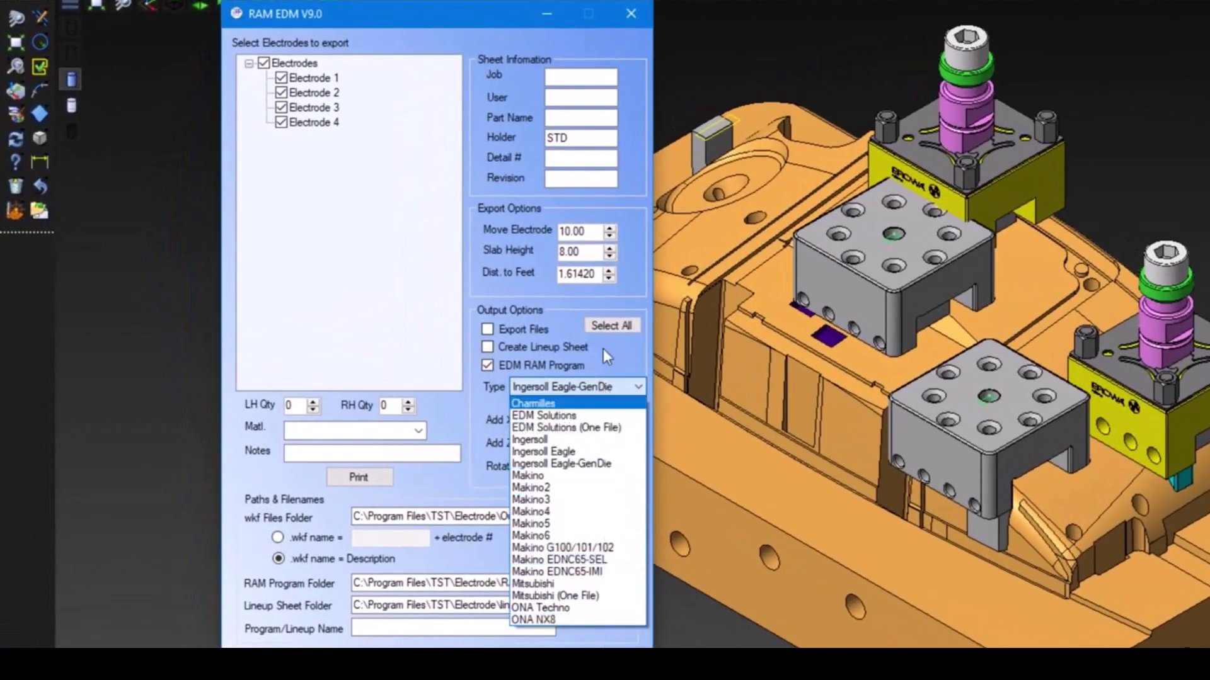
click(567, 451)
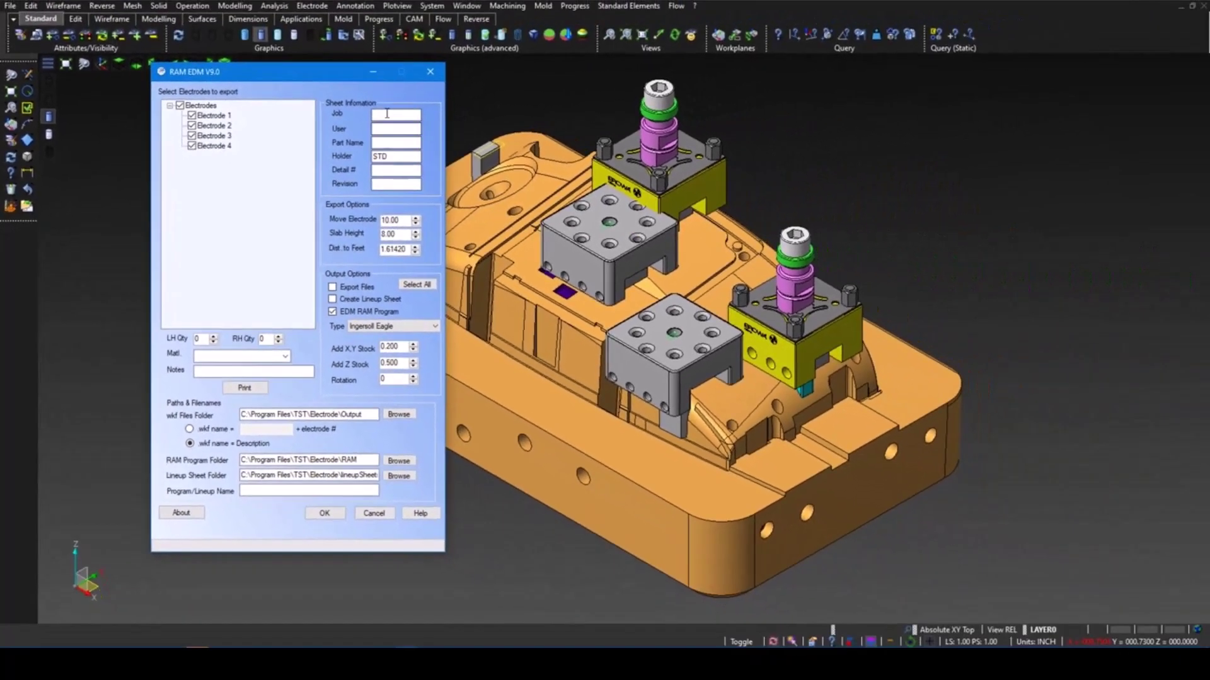
Step: Enter job 13-221 and program name 13221, and generate the Ingersoll Eagle-GenDie program using the electrode data text file
click(464, 99)
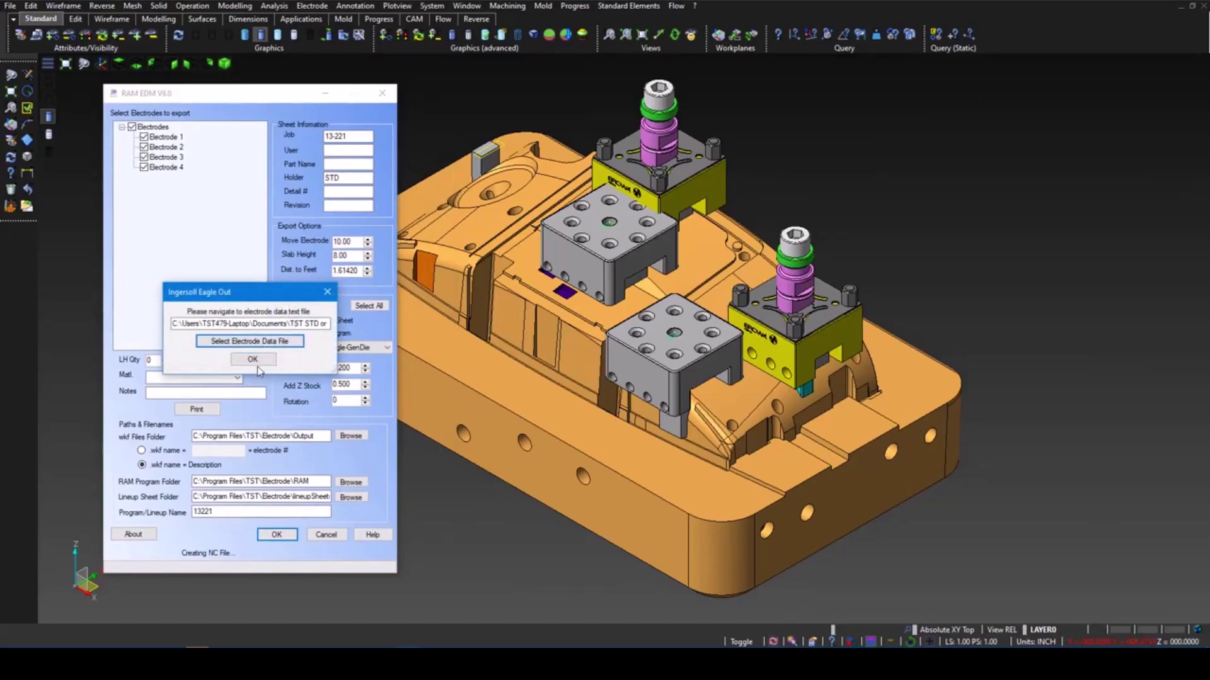
click(252, 359)
click(697, 365)
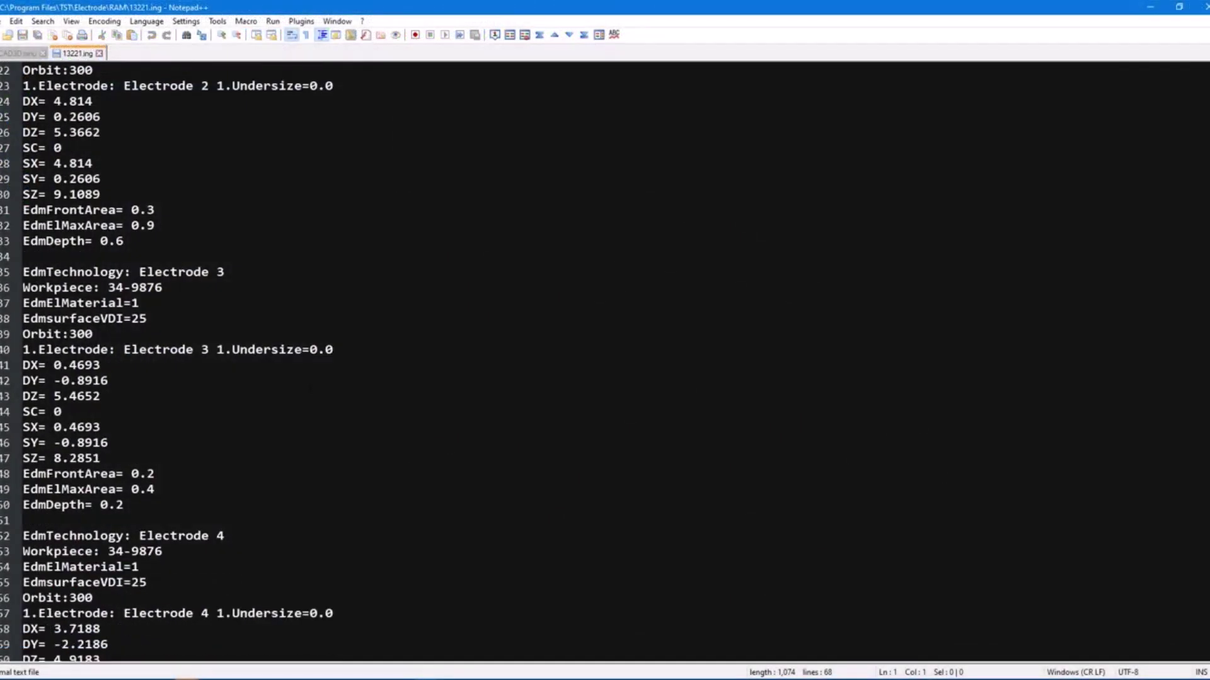
Step: Review the 13221.ing program in Notepad++, highlighting Electrode 1's area and depth lines and Electrode 2's DX to SZ coordinates
scroll(310, 388, down, 3)
scroll(310, 389, up, 10)
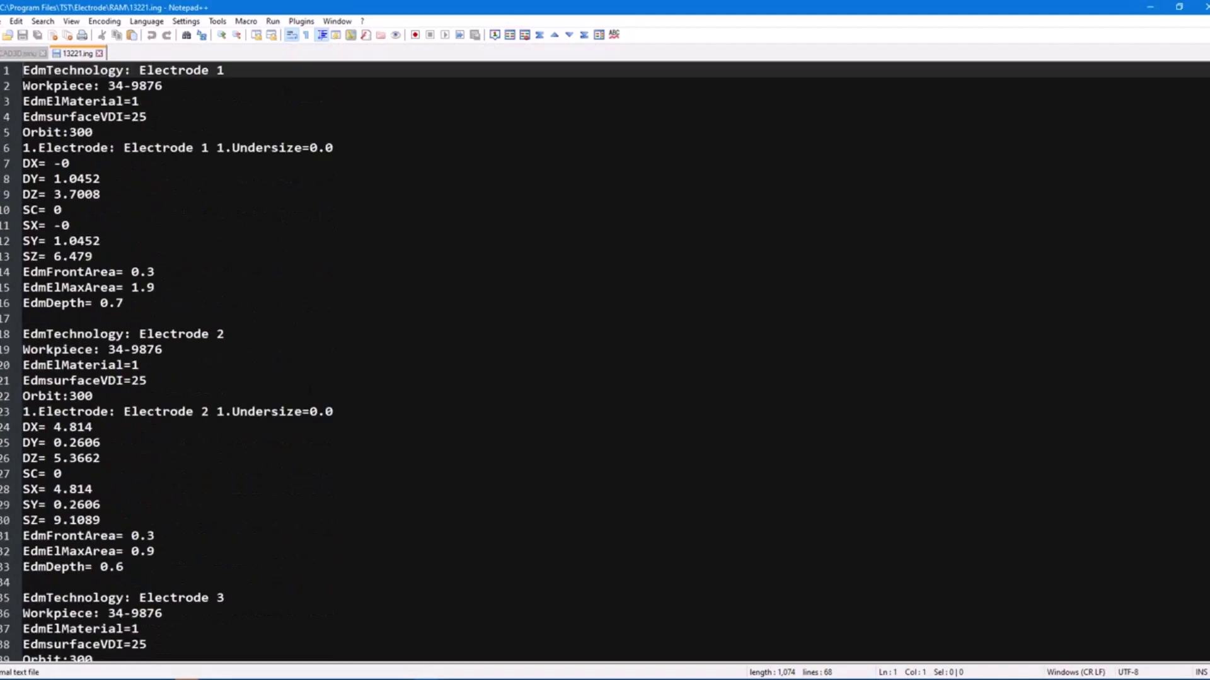
drag(123, 303, 23, 272)
scroll(35, 275, down, 2)
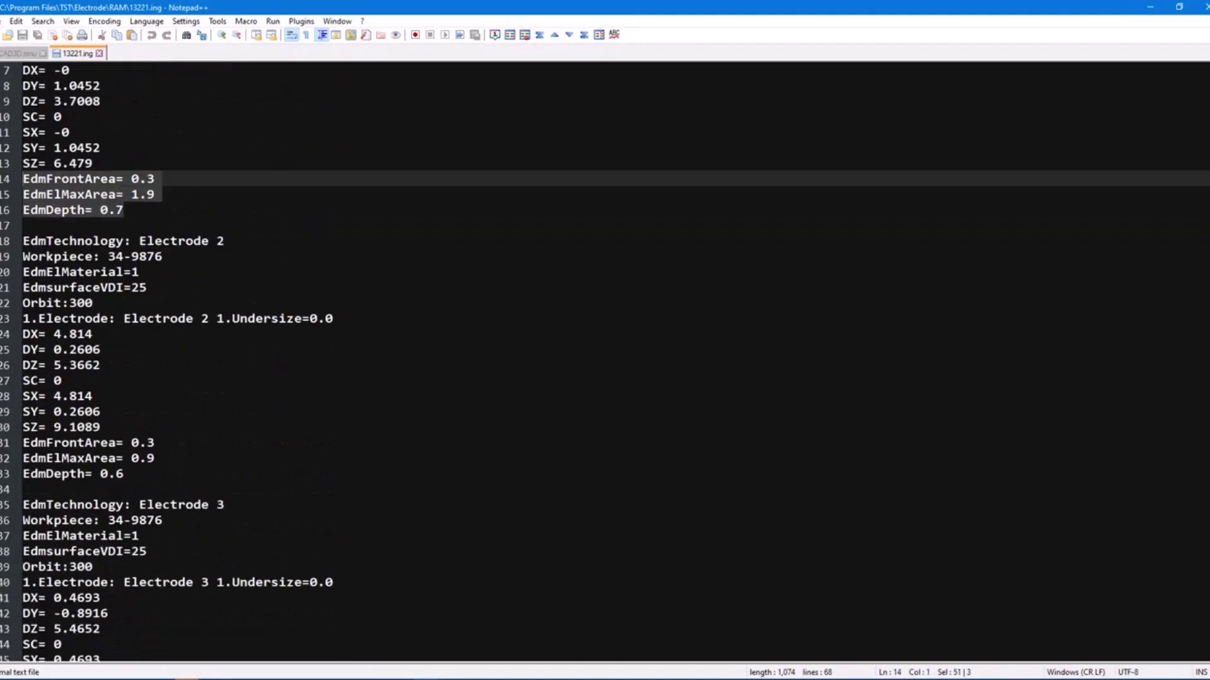
drag(104, 427, 6, 334)
scroll(144, 389, down, 8)
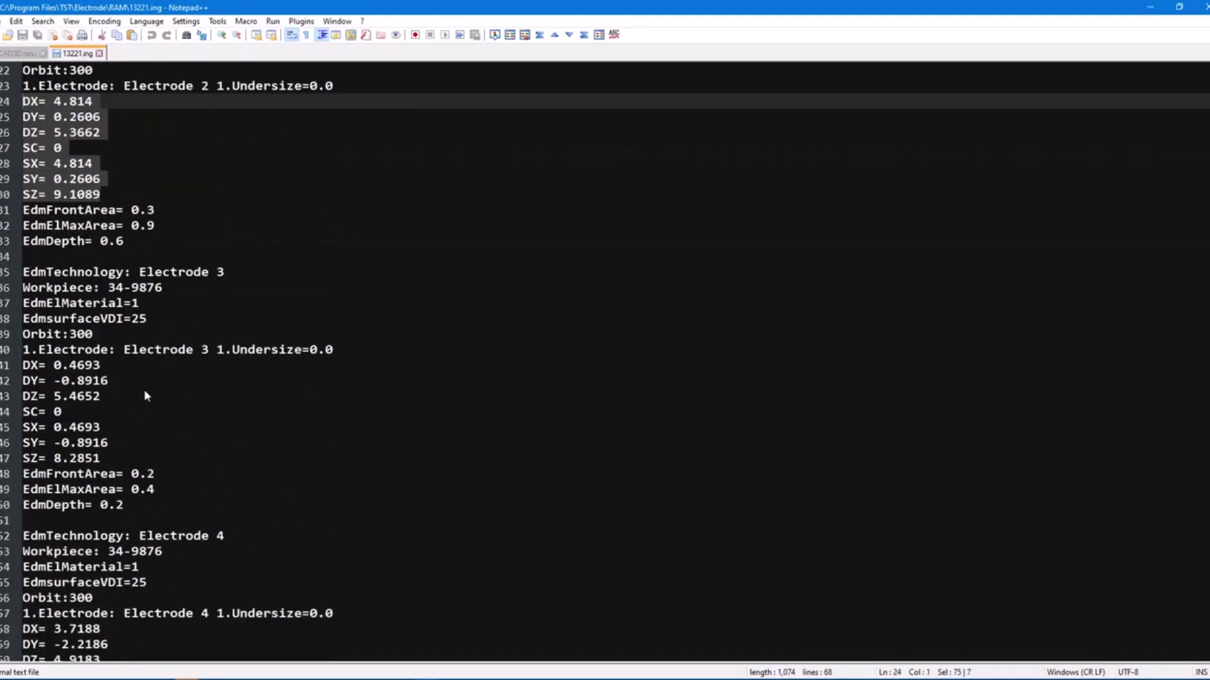
scroll(144, 389, up, 7)
scroll(187, 374, up, 2)
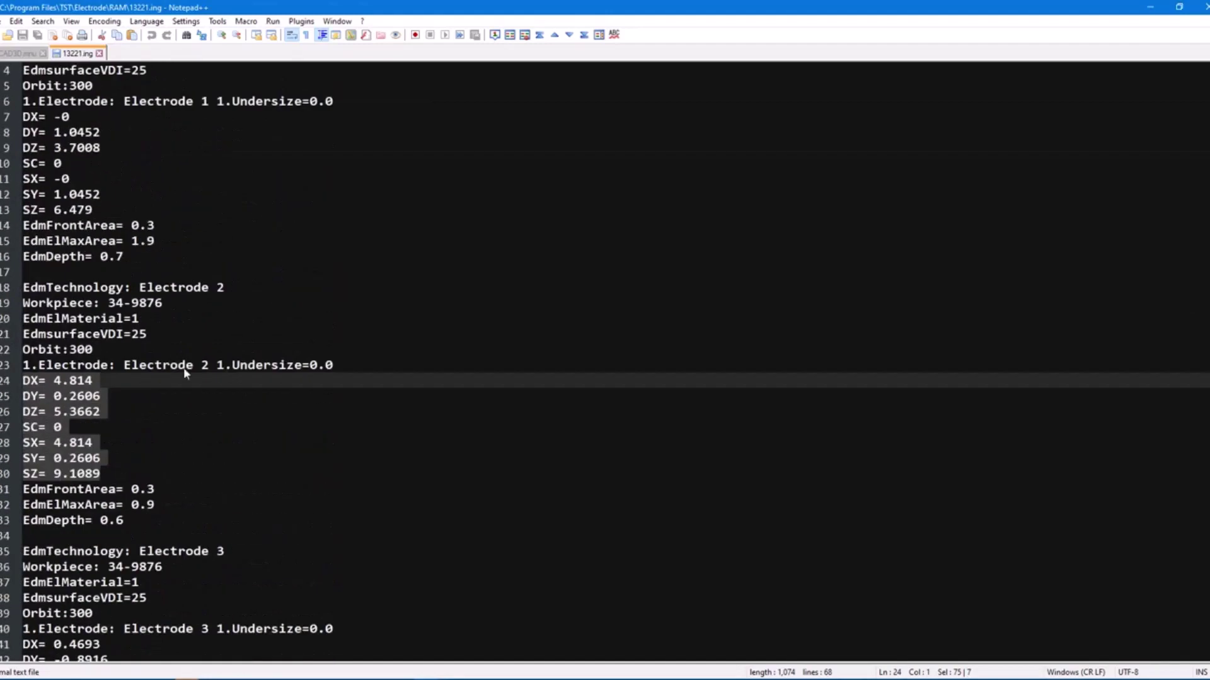